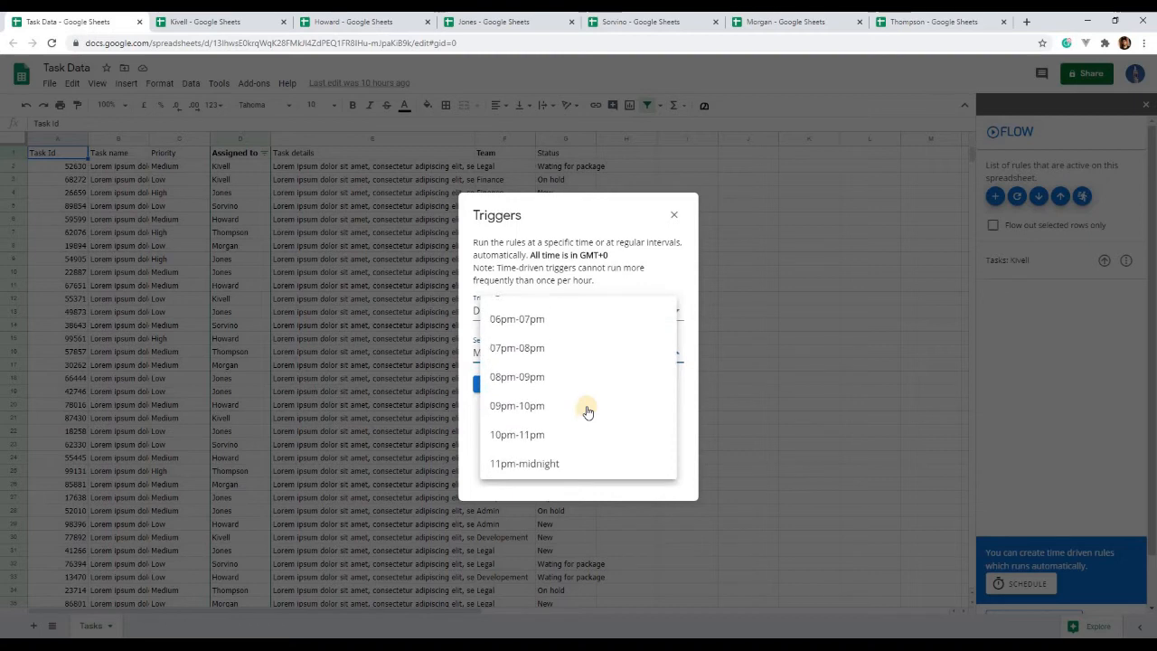
Switch the trigger type to Week timer and review its day-of-week and time-of-day options.
{"action": "scroll", "coordinate": [588, 408], "scroll_direction": "up", "scroll_amount": 5}
{"action": "left_click", "coordinate": [610, 317]}
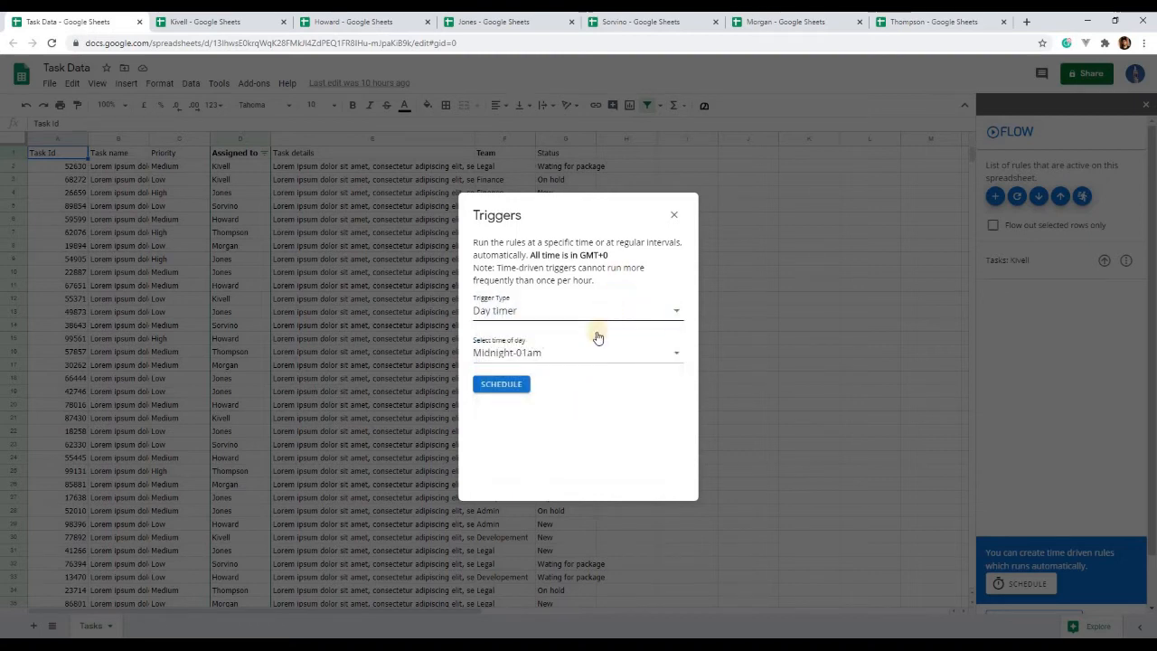
{"action": "left_click", "coordinate": [589, 311]}
{"action": "left_click", "coordinate": [553, 405]}
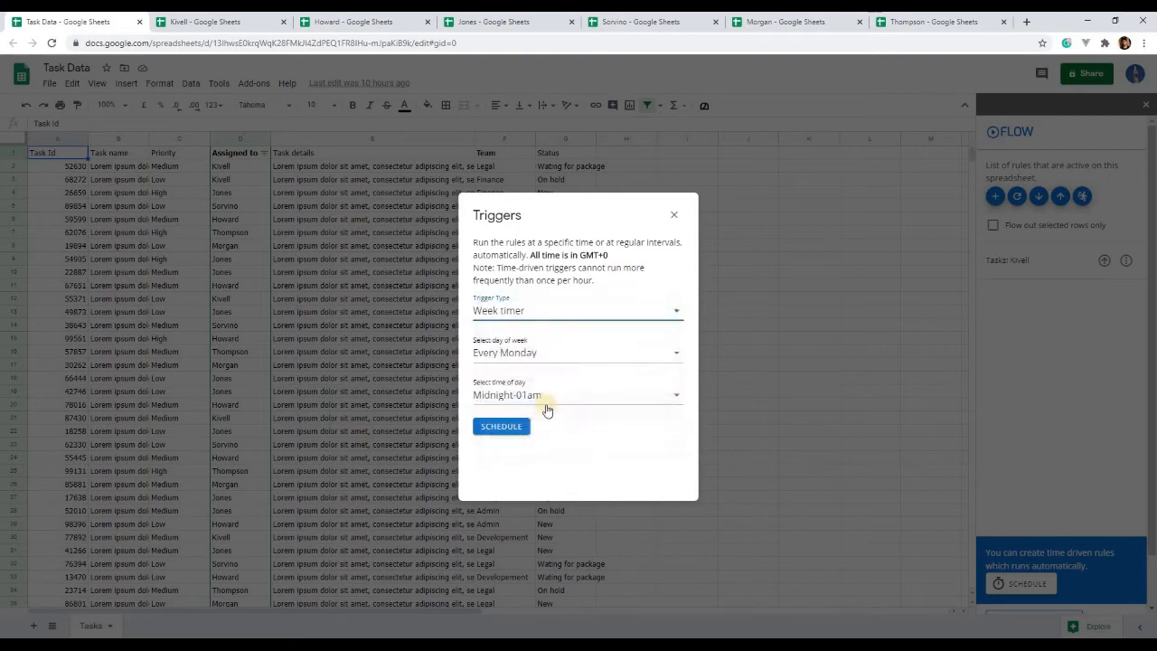
{"action": "left_click", "coordinate": [575, 356]}
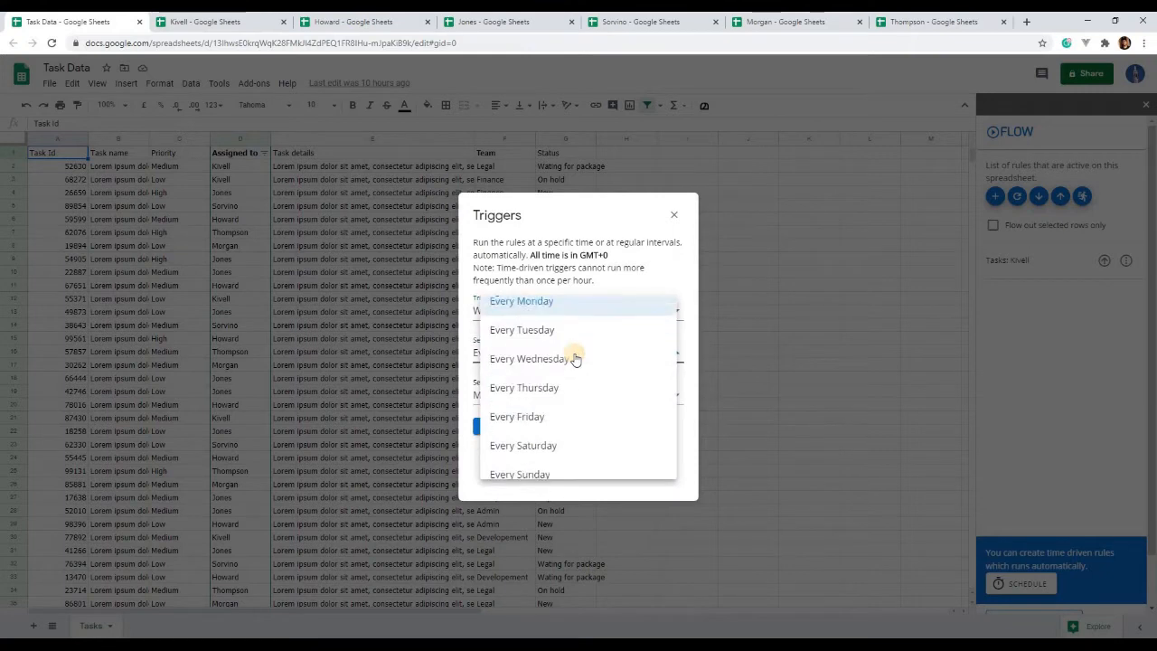
{"action": "left_click", "coordinate": [591, 318]}
{"action": "left_click", "coordinate": [584, 395]}
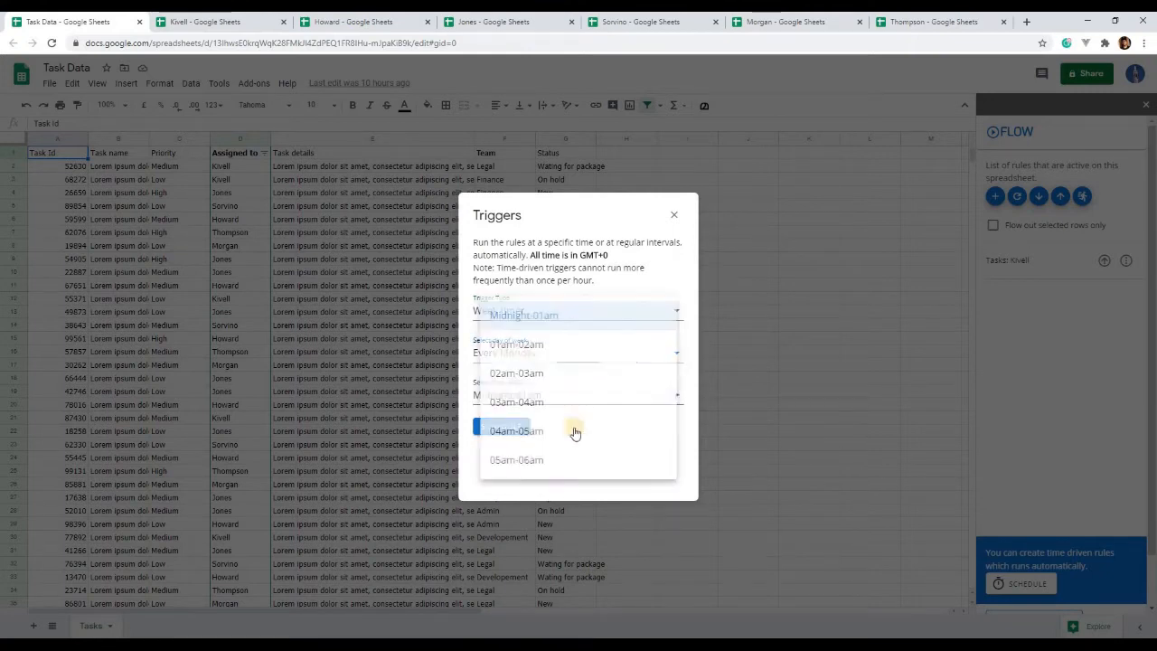
{"action": "scroll", "coordinate": [575, 440], "scroll_direction": "down", "scroll_amount": 5}
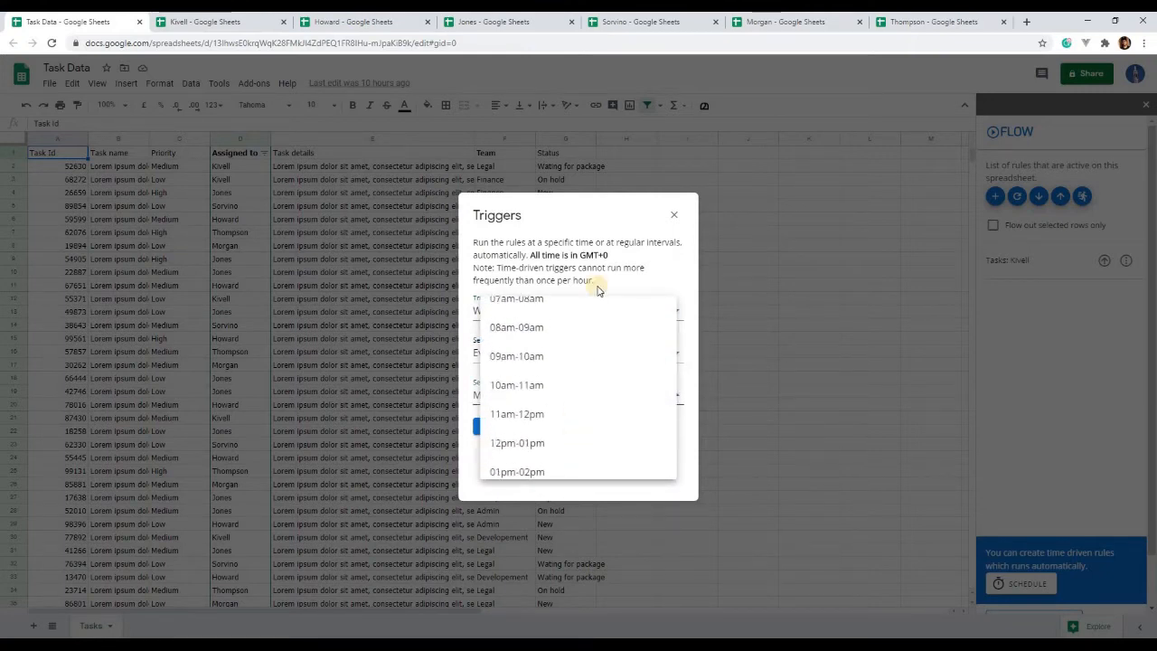
{"action": "left_click", "coordinate": [612, 287]}
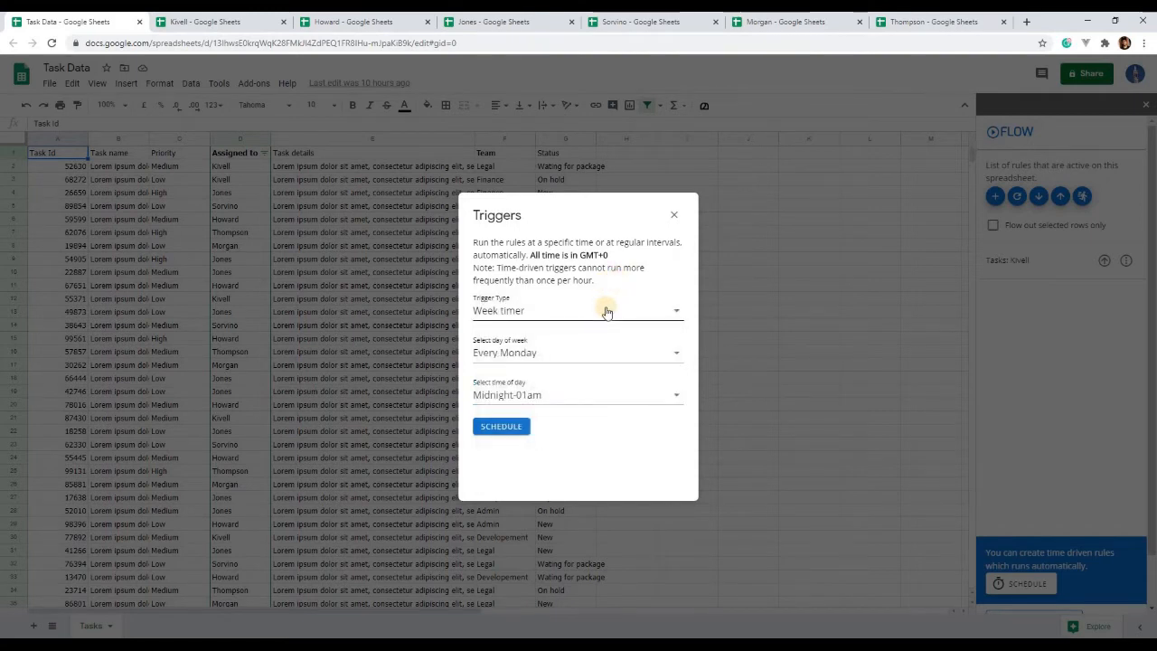
Switch the trigger type to Month timer and review its day-of-month and time-of-day options.
{"action": "left_click", "coordinate": [606, 312]}
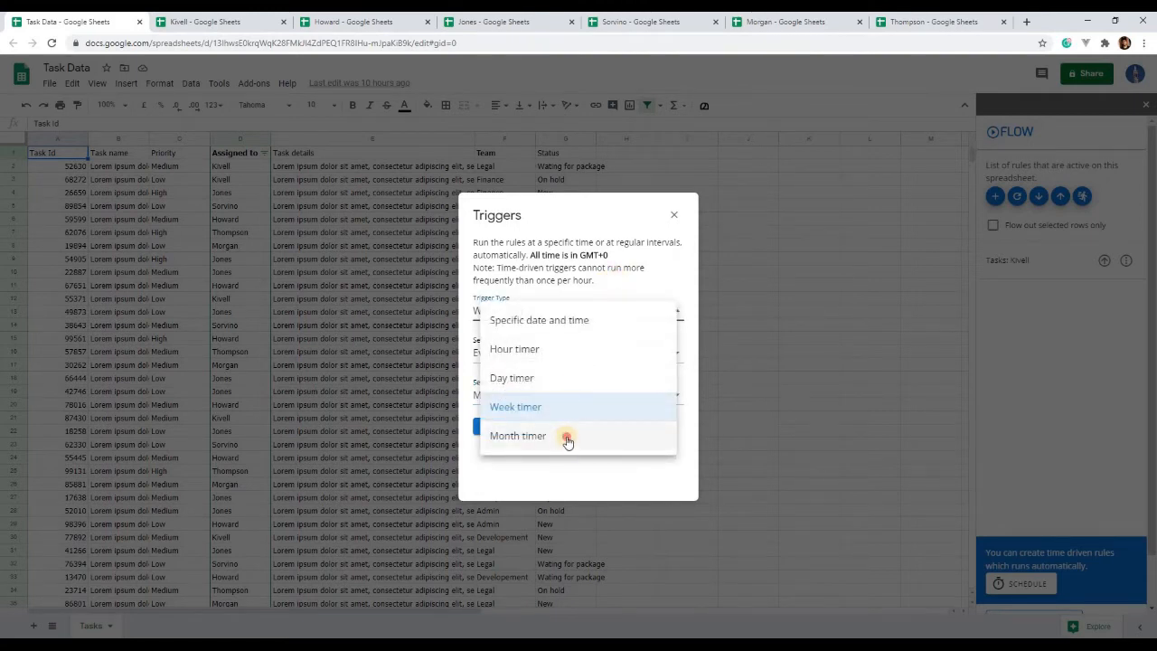
{"action": "left_click", "coordinate": [563, 435]}
{"action": "left_click", "coordinate": [583, 361]}
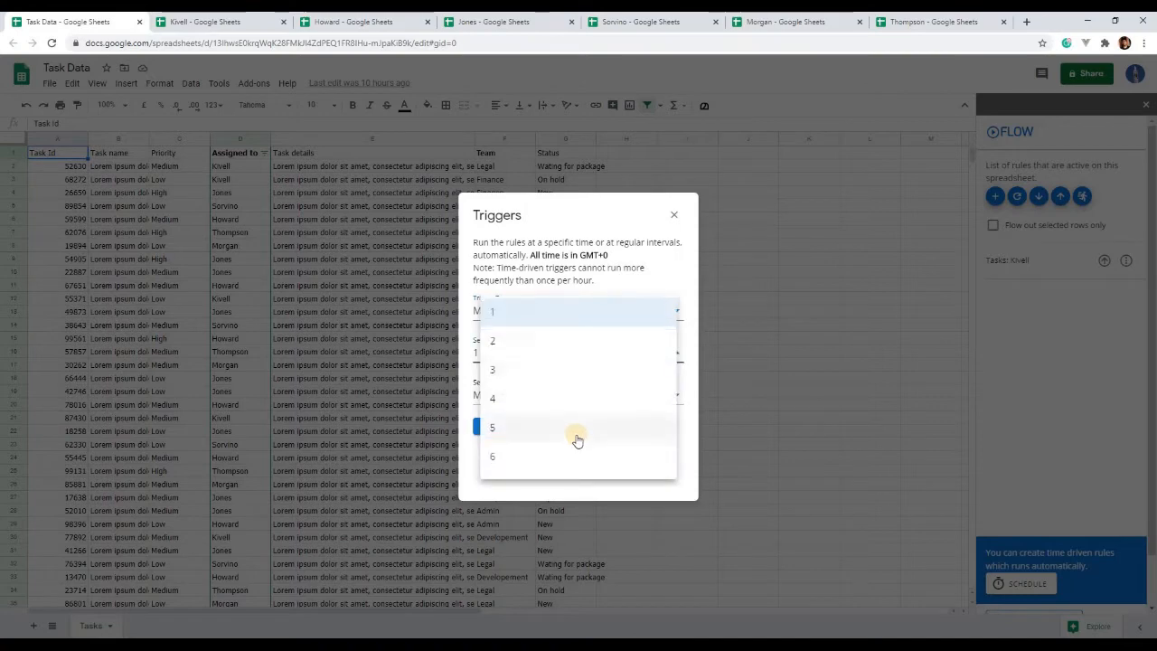
{"action": "scroll", "coordinate": [575, 437], "scroll_direction": "down", "scroll_amount": 5}
{"action": "scroll", "coordinate": [612, 310], "scroll_direction": "up", "scroll_amount": 3}
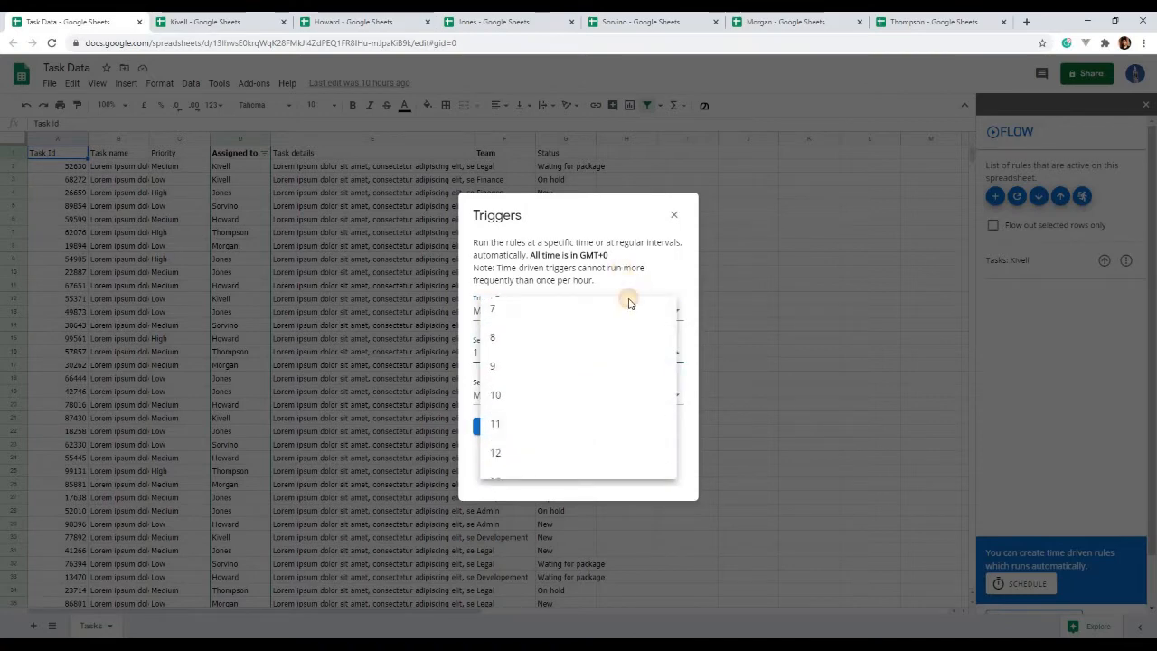
{"action": "key", "text": "Escape"}
{"action": "left_click", "coordinate": [592, 402]}
{"action": "scroll", "coordinate": [574, 421], "scroll_direction": "down", "scroll_amount": 5}
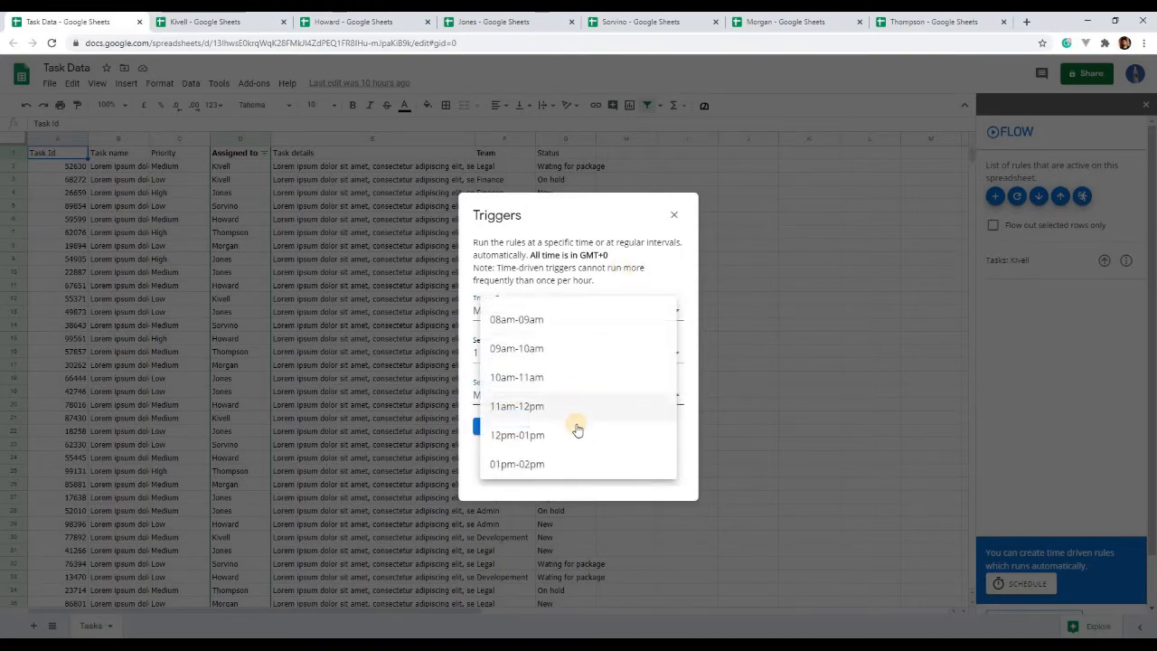
{"action": "scroll", "coordinate": [576, 429], "scroll_direction": "down", "scroll_amount": 1}
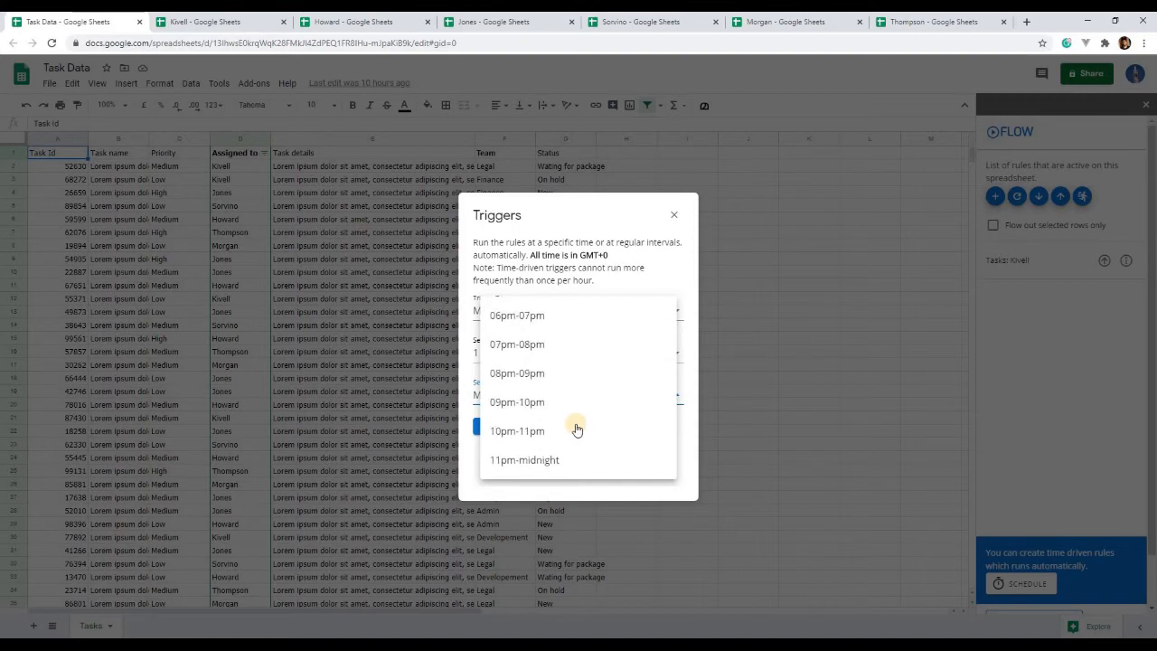
{"action": "scroll", "coordinate": [577, 429], "scroll_direction": "up", "scroll_amount": 10}
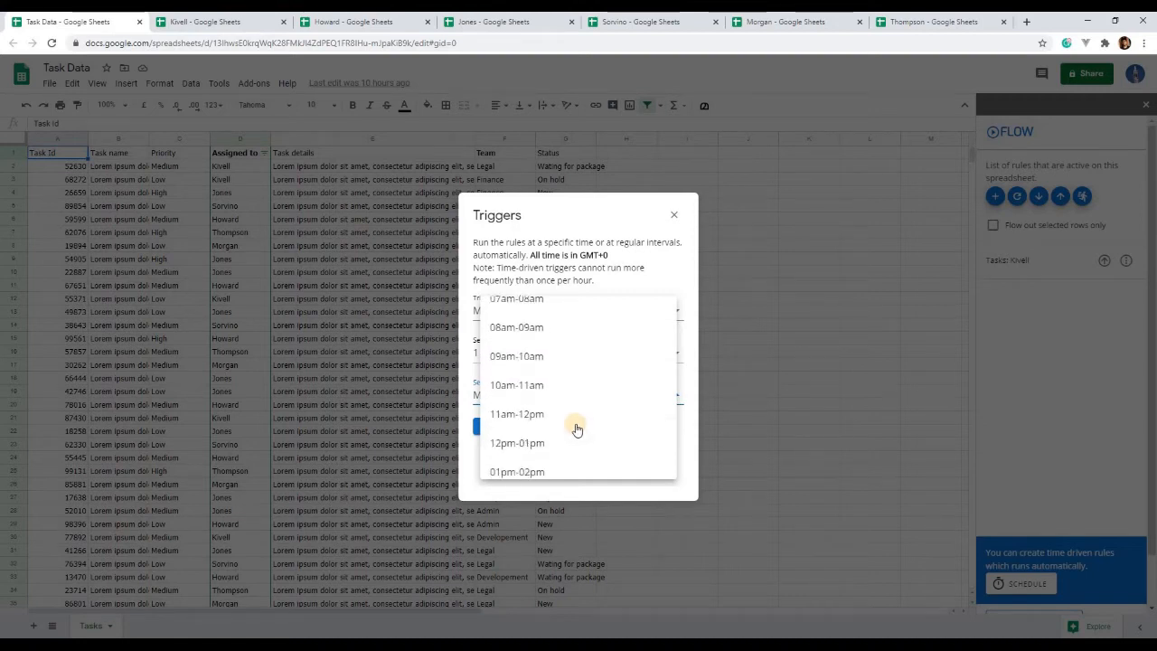
{"action": "left_click", "coordinate": [615, 287]}
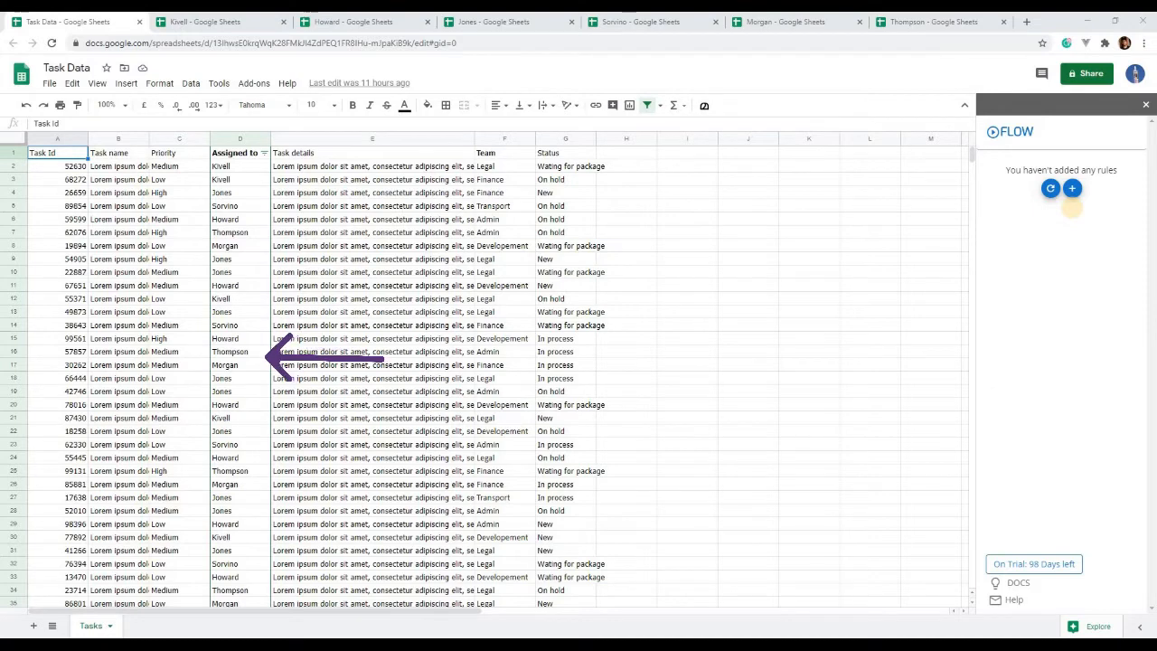
Look through the individual assignees' destination spreadsheets one after another.
{"action": "left_click", "coordinate": [185, 18]}
{"action": "left_click", "coordinate": [361, 20]}
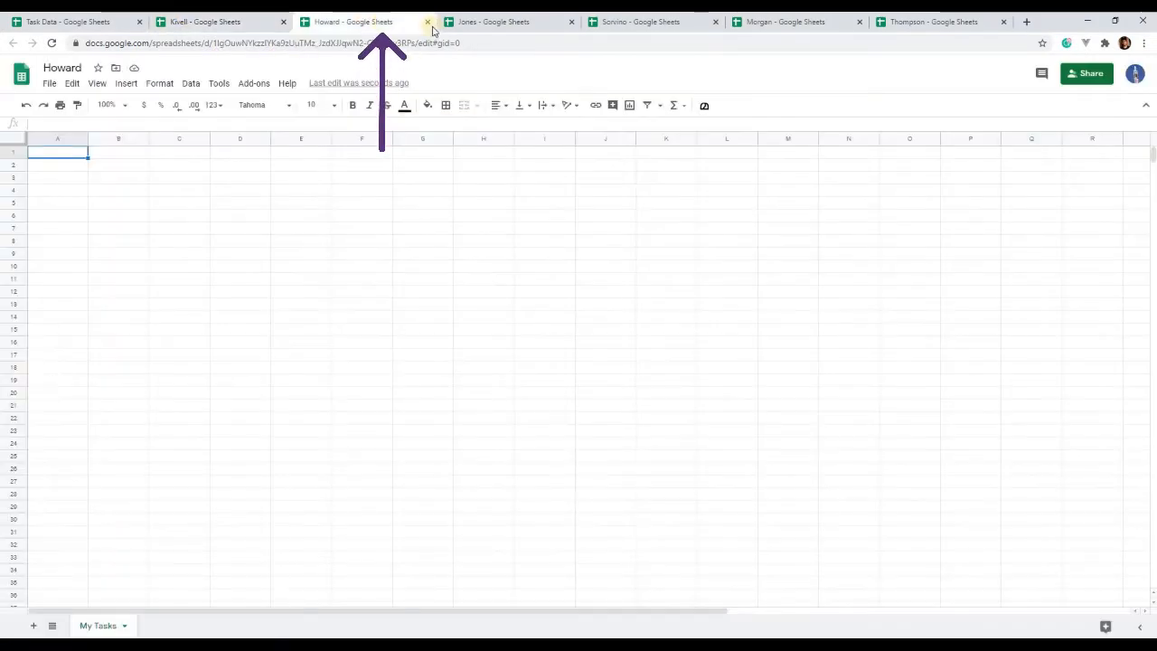
{"action": "left_click", "coordinate": [489, 20]}
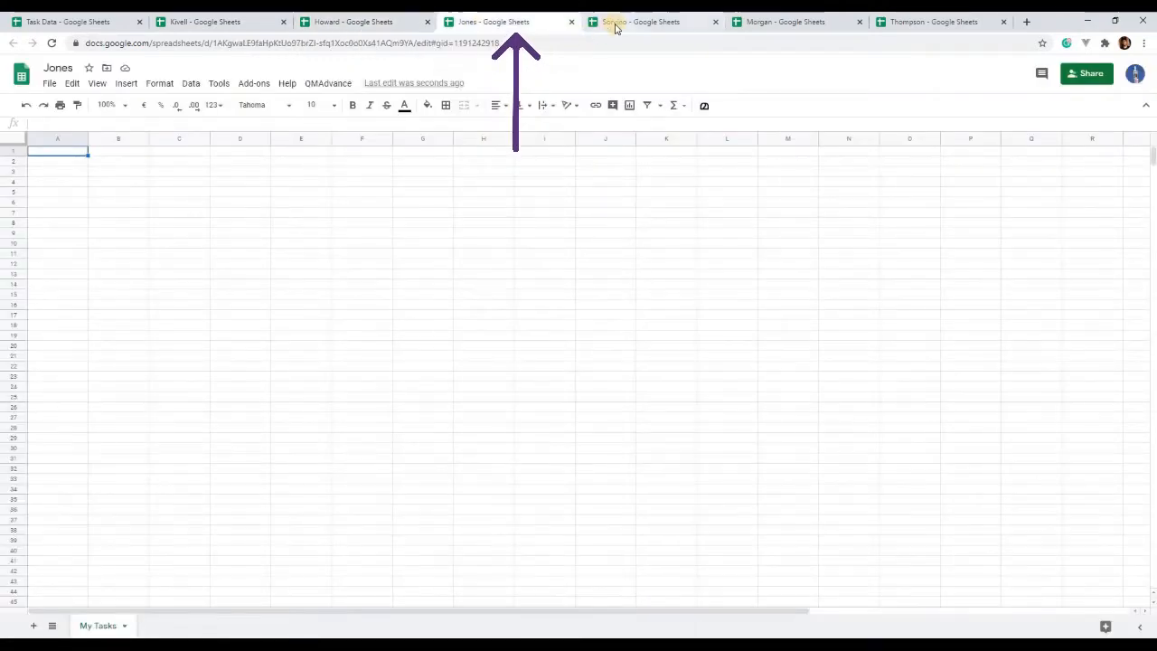
{"action": "left_click", "coordinate": [613, 21]}
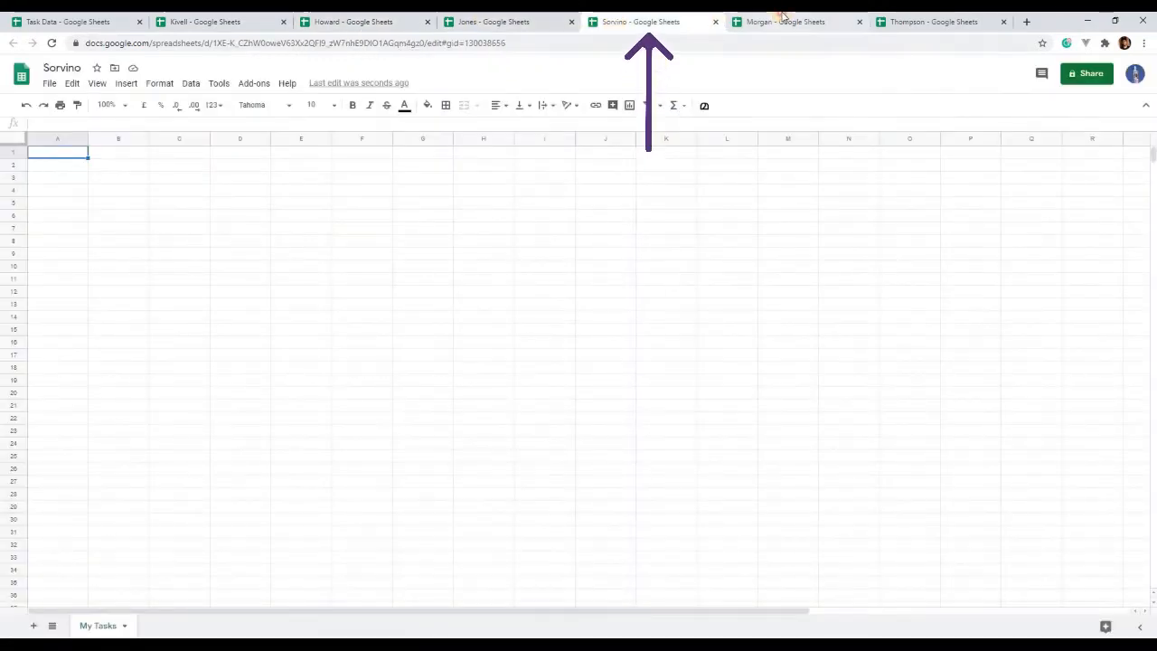
{"action": "left_click", "coordinate": [782, 18]}
{"action": "left_click", "coordinate": [926, 18]}
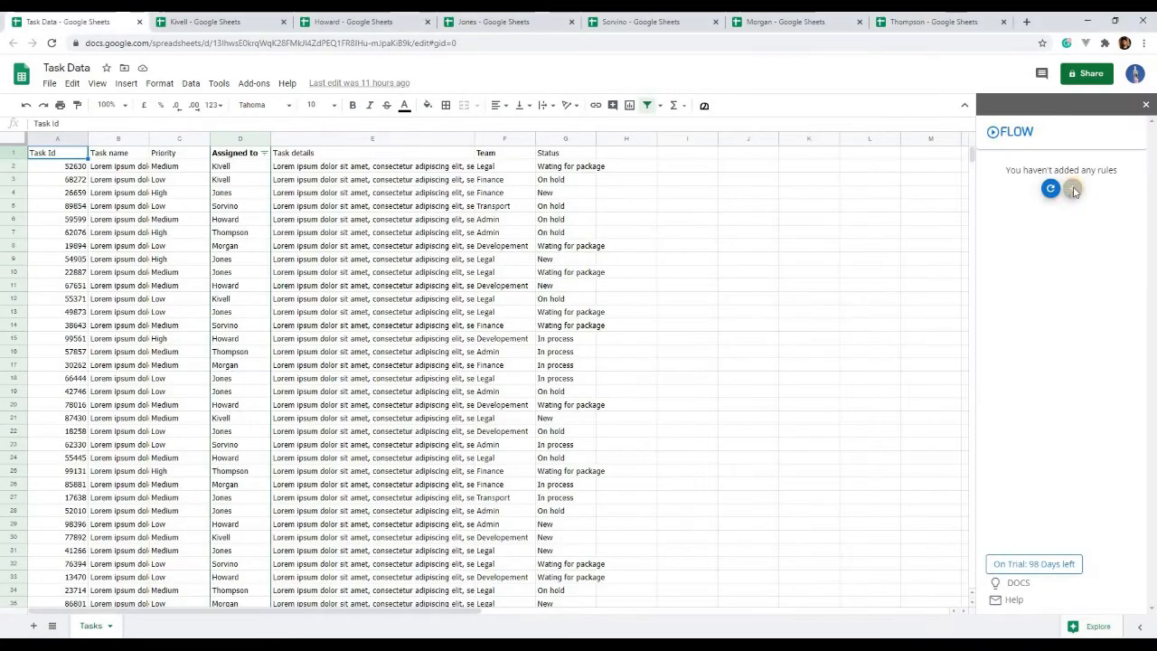
Create a Flow out rule named "Tasks:" plus the surname in D2, and add it to the schedule.
{"action": "left_click", "coordinate": [1090, 188]}
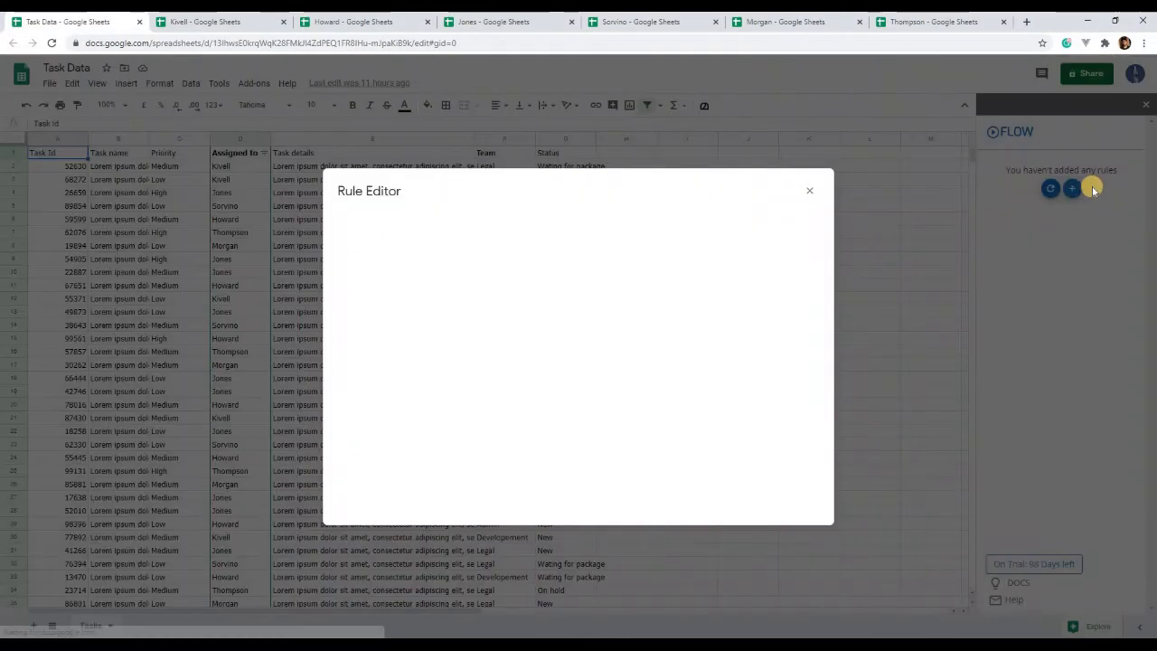
{"action": "left_click", "coordinate": [407, 236]}
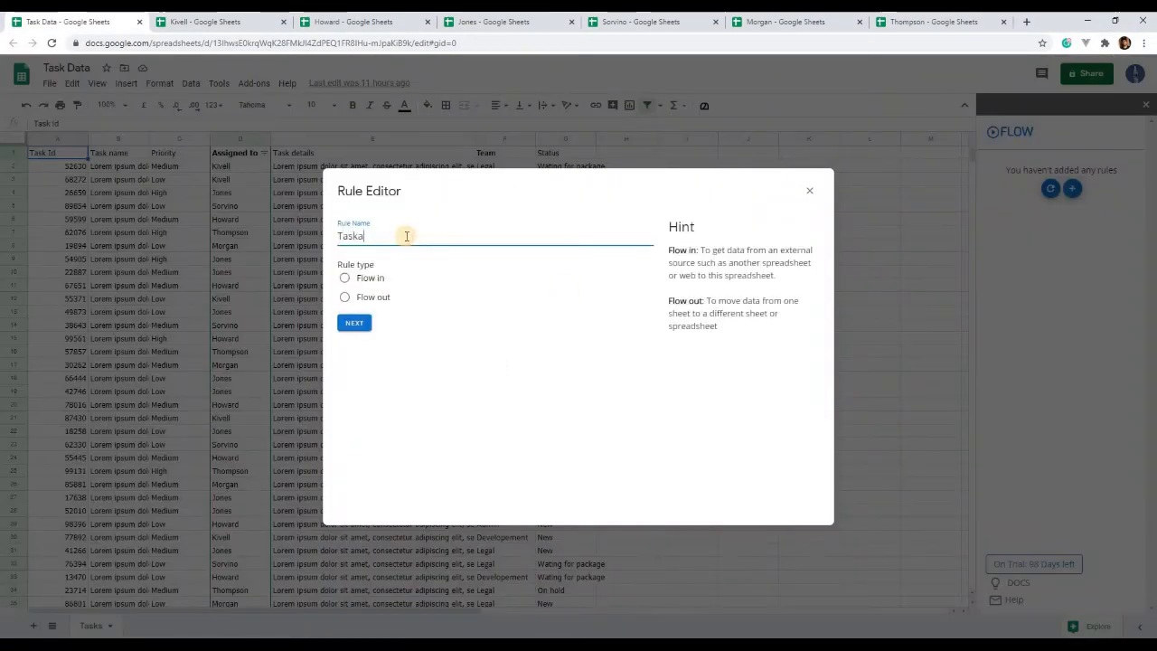
{"action": "type", "text": "Taska"}
{"action": "key", "text": "BackSpace"}
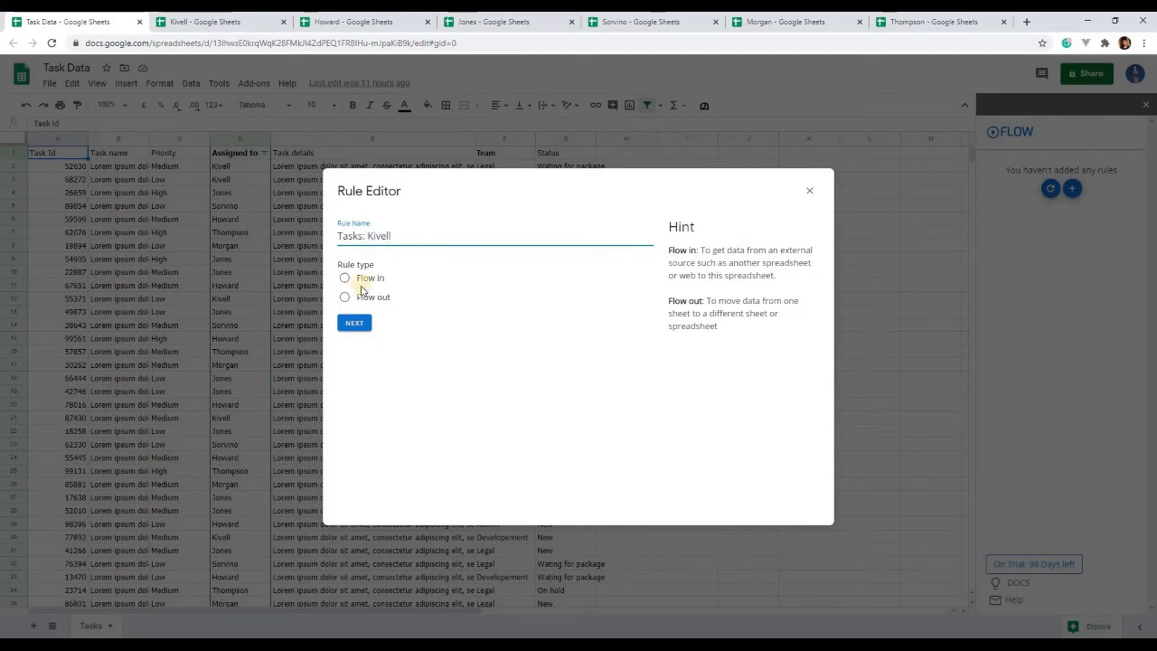
{"action": "left_click", "coordinate": [371, 296]}
{"action": "left_click", "coordinate": [355, 323]}
{"action": "left_click", "coordinate": [398, 331]}
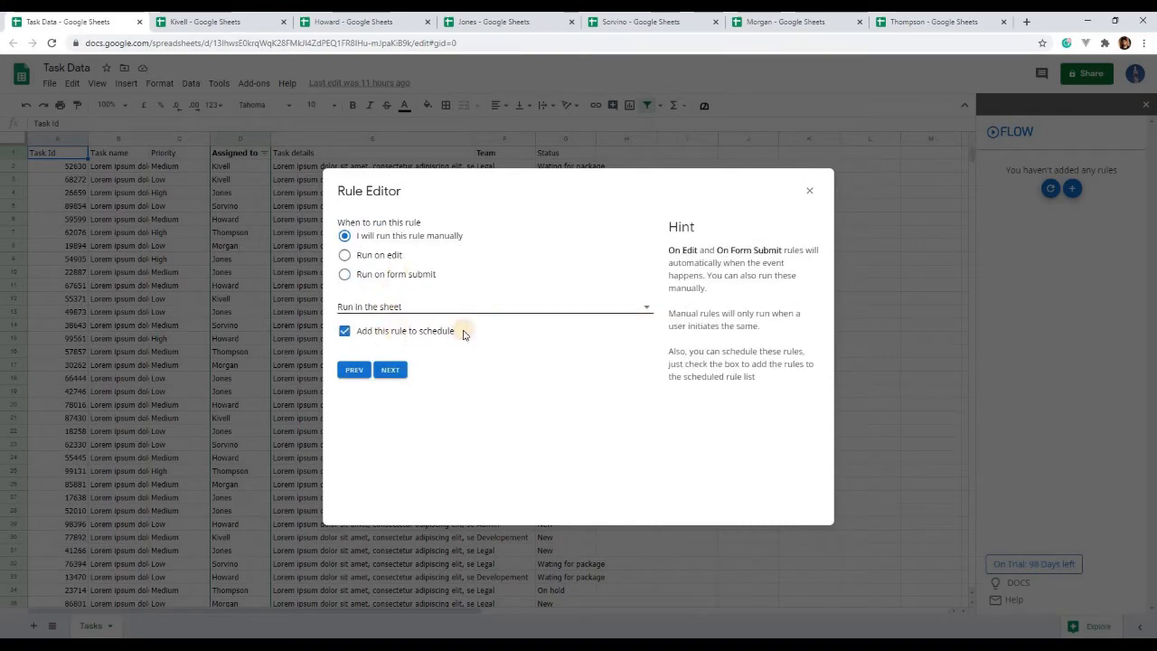
{"action": "left_click", "coordinate": [389, 369]}
Add a condition that column D is equal to the surname of the assignee in D2.
{"action": "left_click", "coordinate": [386, 258]}
{"action": "type", "text": "D"}
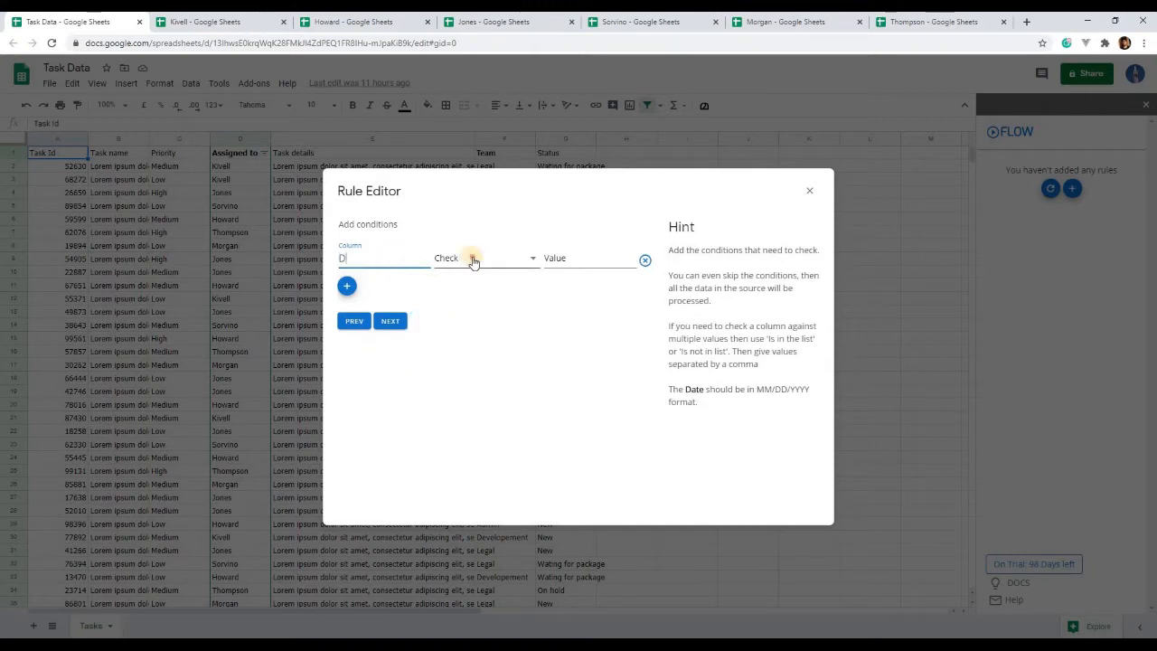
{"action": "left_click", "coordinate": [473, 260]}
{"action": "left_click", "coordinate": [590, 260]}
{"action": "type", "text": "Kivell"}
{"action": "left_click", "coordinate": [389, 321]}
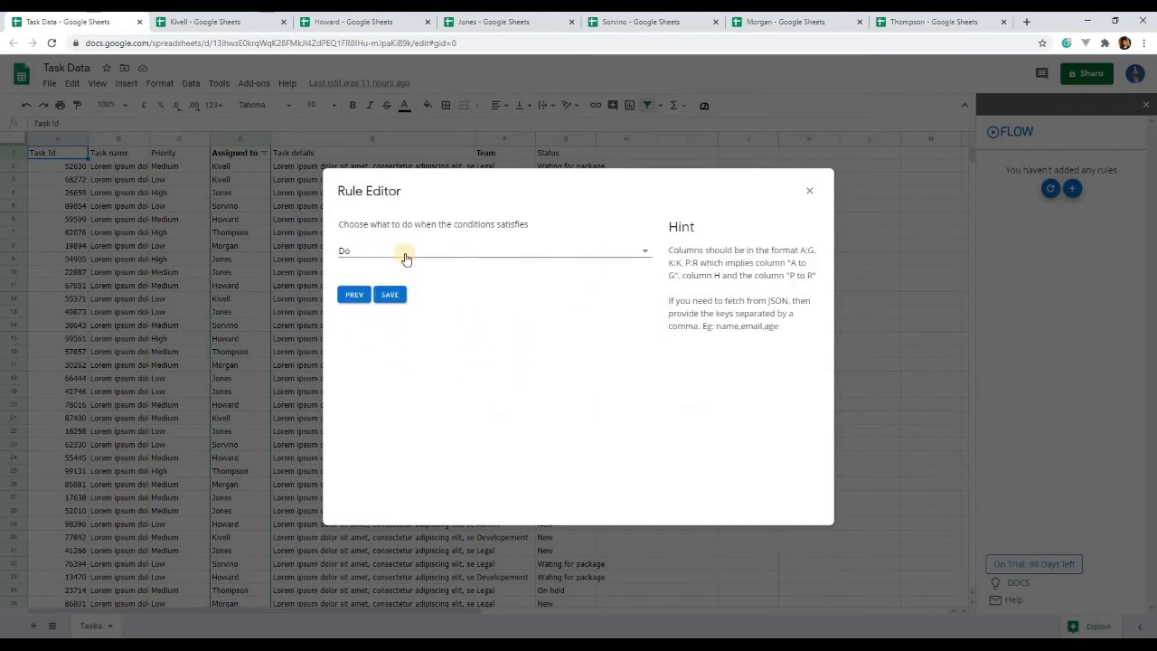
Set the rule's action to Copy with A:G as the source range.
{"action": "left_click", "coordinate": [400, 253]}
{"action": "left_click", "coordinate": [400, 281]}
{"action": "left_click", "coordinate": [464, 280]}
{"action": "type", "text": "A:G"}
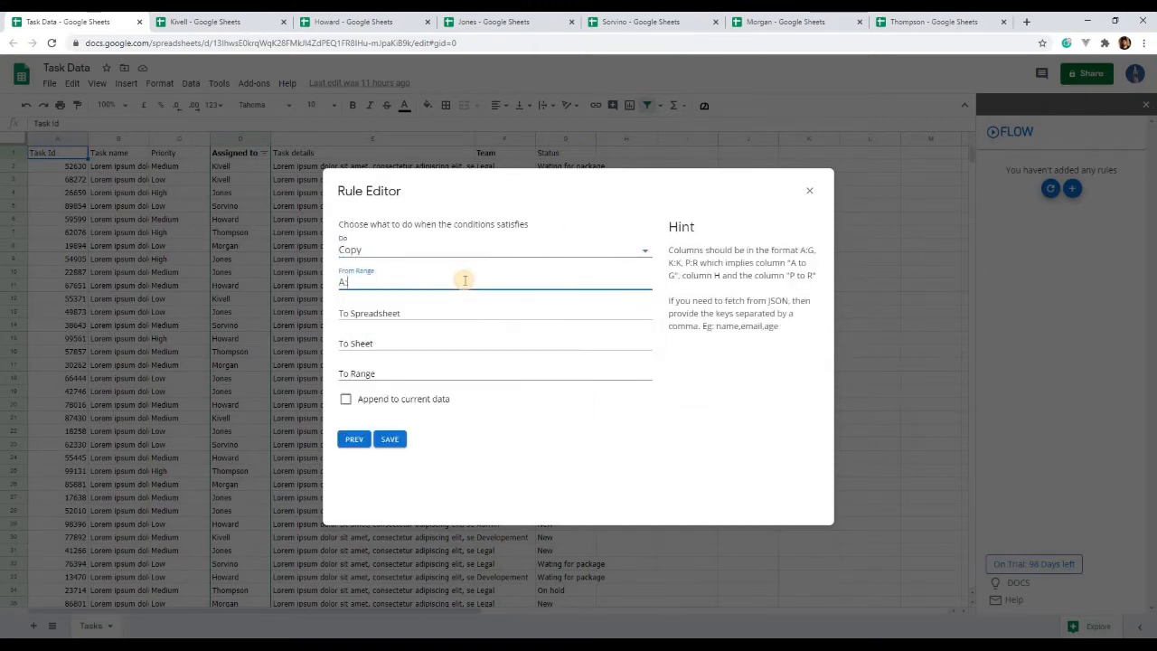
Enter the spreadsheet ID from the D2 assignee's file address as the rule's destination spreadsheet.
{"action": "left_click", "coordinate": [205, 21]}
{"action": "left_click_drag", "start_coordinate": [211, 42], "coordinate": [400, 43]}
{"action": "left_click", "coordinate": [67, 22]}
{"action": "left_click", "coordinate": [388, 312]}
{"action": "key", "text": "ctrl+v"}
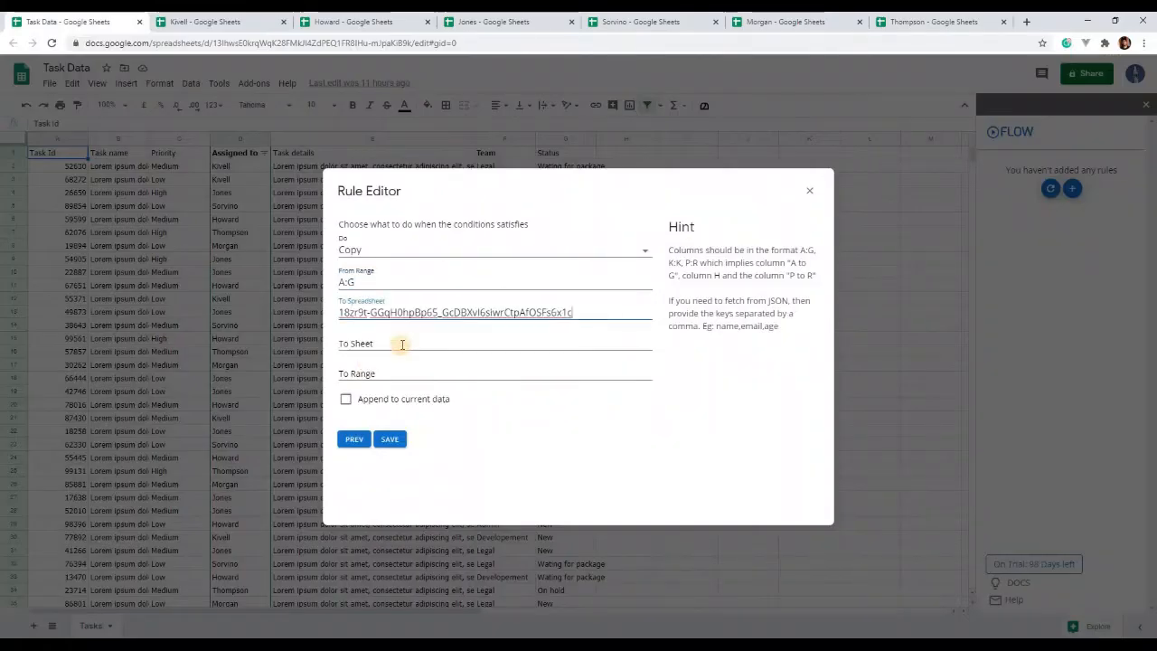
Set the destination sheet to My Tasks, copying the sheet name from the D2 assignee's spreadsheet.
{"action": "left_click", "coordinate": [400, 344]}
{"action": "left_click", "coordinate": [205, 21]}
{"action": "double_click", "coordinate": [101, 626]}
{"action": "key", "text": "ctrl+c"}
{"action": "key", "text": "Escape"}
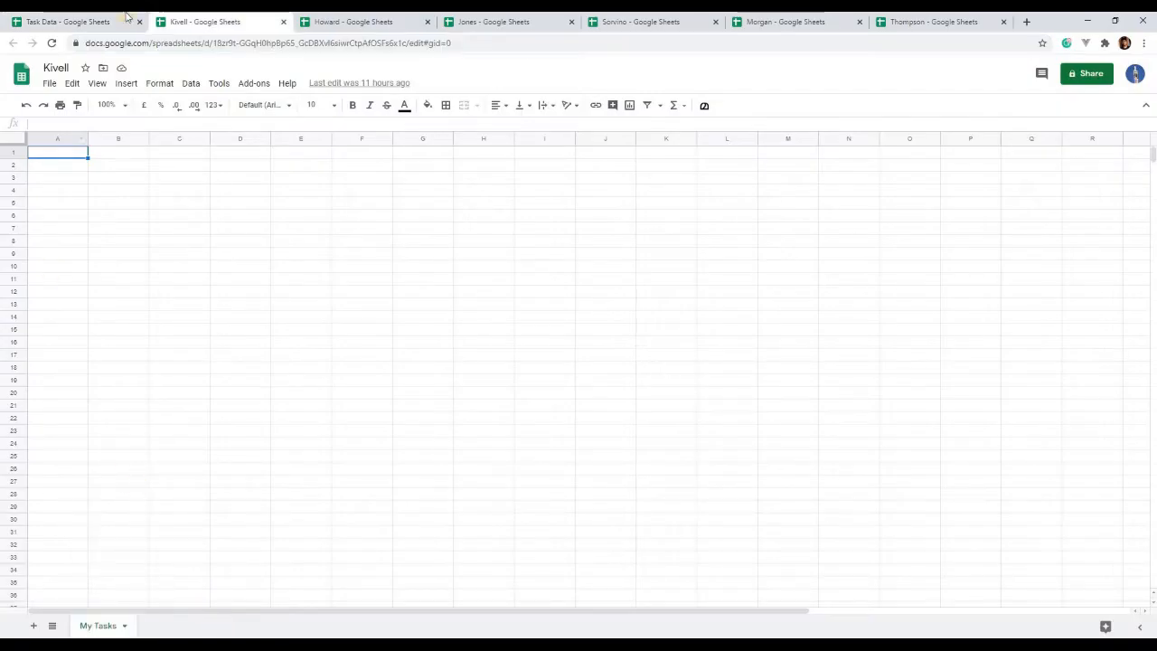
{"action": "left_click", "coordinate": [68, 21]}
{"action": "key", "text": "ctrl+v"}
Set the destination range to A:G with Append to current data enabled, and save the rule.
{"action": "left_click", "coordinate": [379, 372]}
{"action": "type", "text": "A:G"}
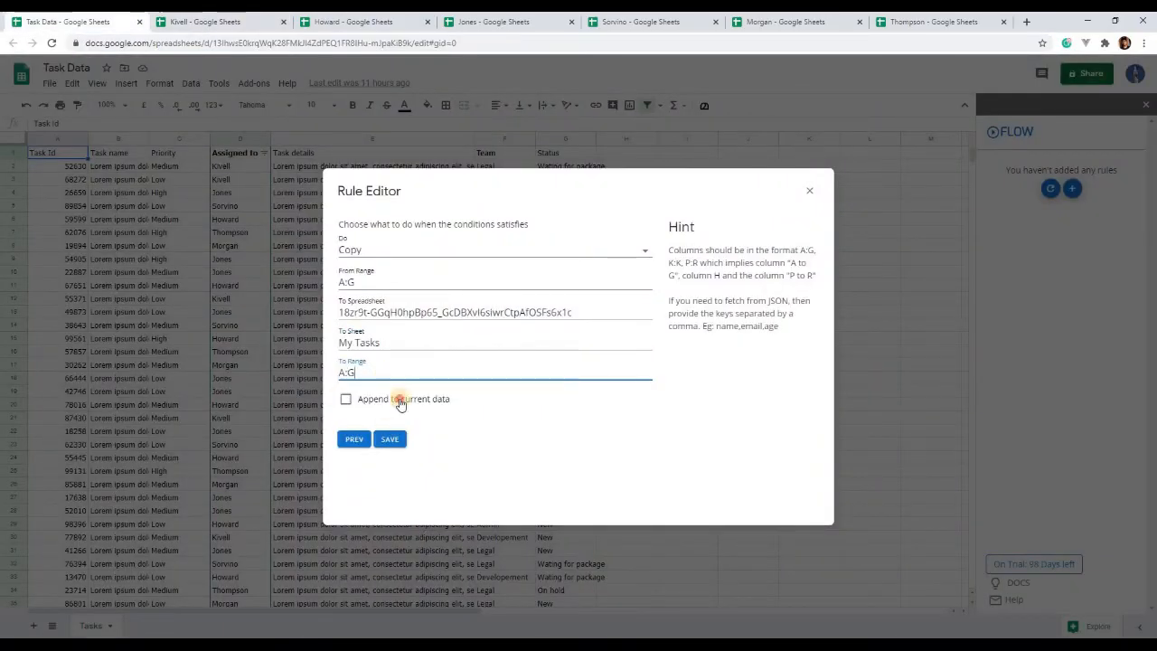
{"action": "left_click", "coordinate": [400, 404]}
{"action": "left_click", "coordinate": [389, 439]}
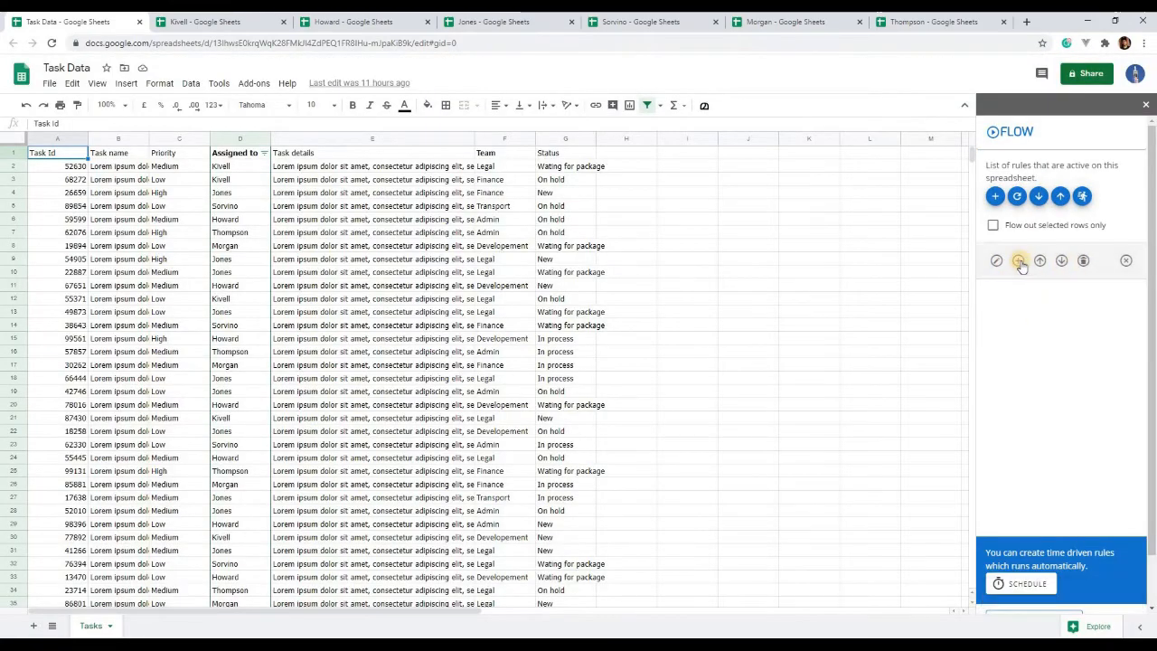
Duplicate the saved rule and rename the copy "Tasks:" plus the surname of the assignee in D4.
{"action": "left_click", "coordinate": [1019, 262]}
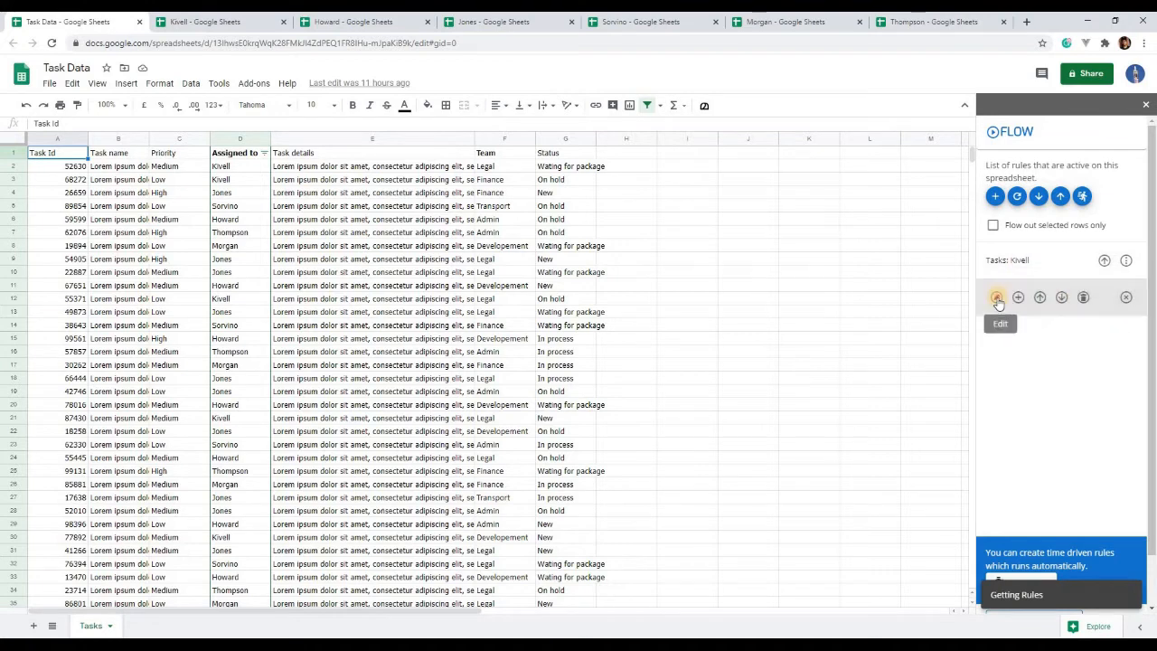
{"action": "left_click", "coordinate": [997, 298]}
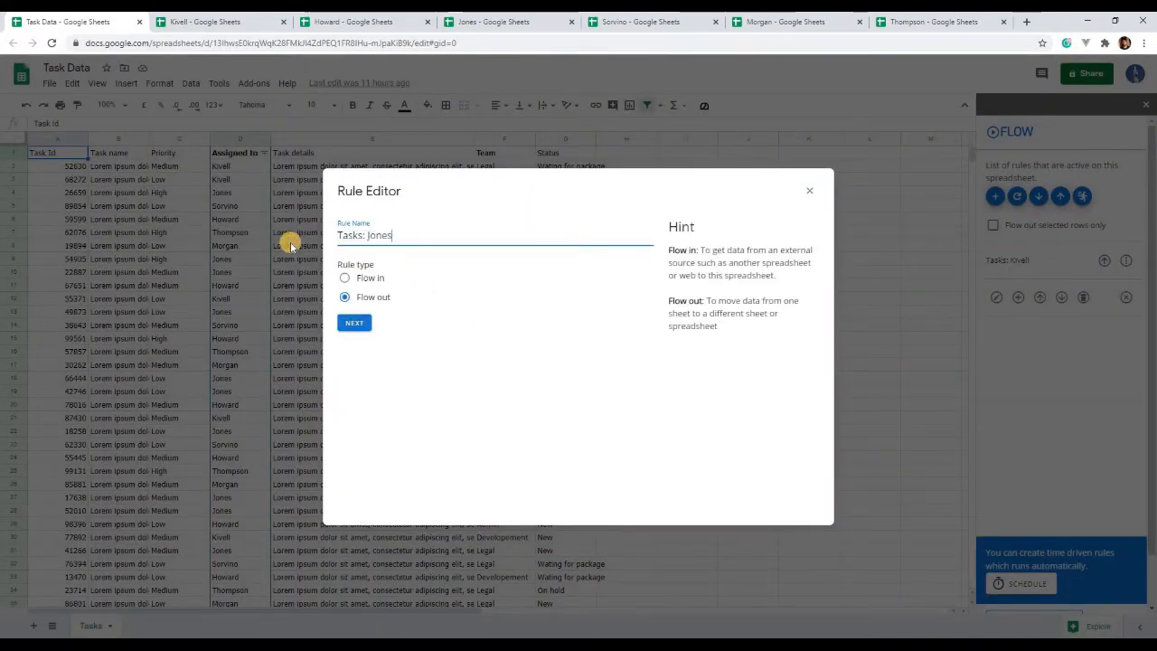
{"action": "left_click", "coordinate": [355, 322]}
Change the copied rule's condition value to the surname of the assignee in D4.
{"action": "left_click", "coordinate": [392, 370]}
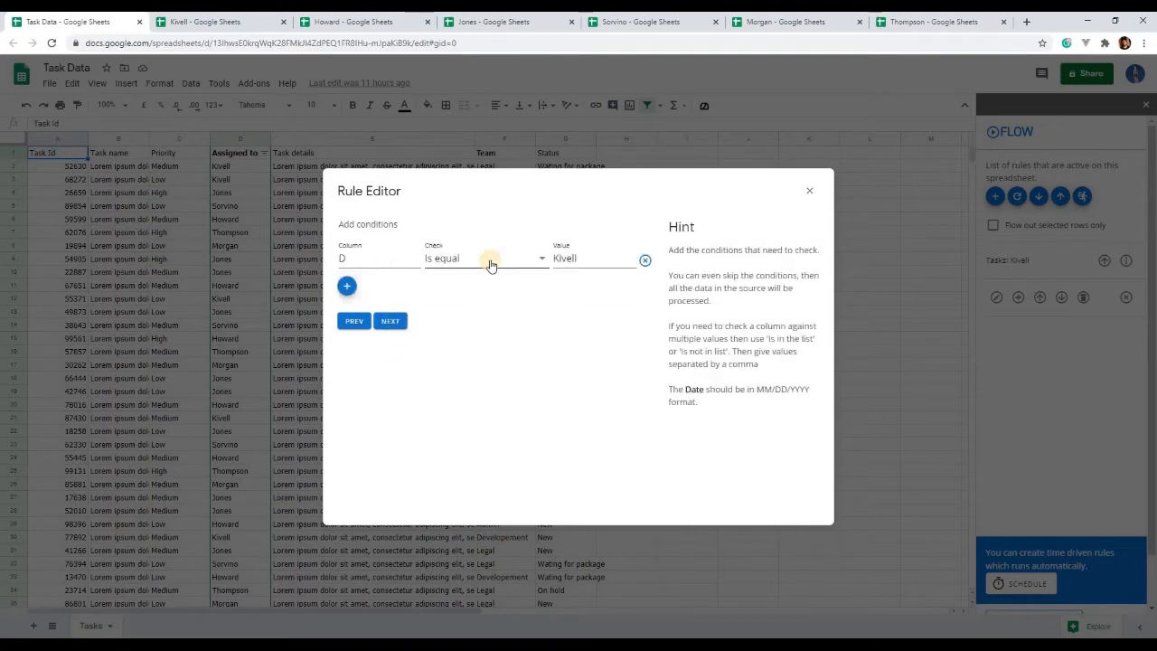
{"action": "left_click_drag", "start_coordinate": [579, 259], "coordinate": [473, 261]}
{"action": "left_click", "coordinate": [392, 323]}
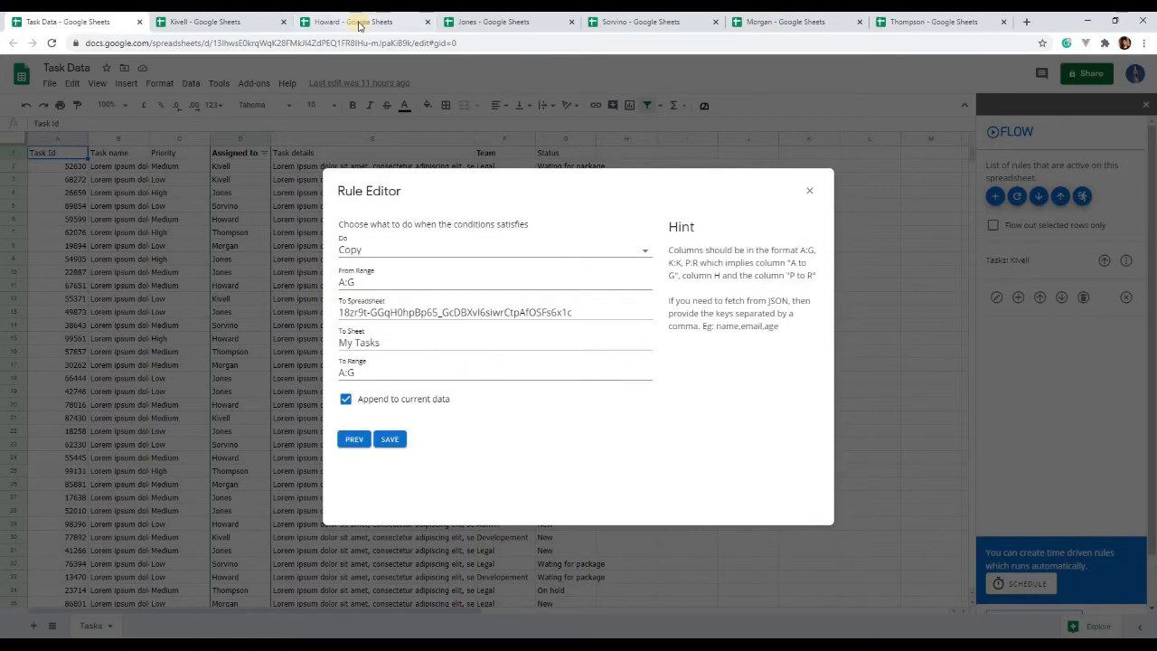
Replace the copied rule's destination with the D4 assignee's spreadsheet ID and save the rule.
{"action": "left_click", "coordinate": [500, 22]}
{"action": "left_click_drag", "start_coordinate": [213, 42], "coordinate": [413, 43]}
{"action": "key", "text": "ctrl+c"}
{"action": "left_click", "coordinate": [68, 22]}
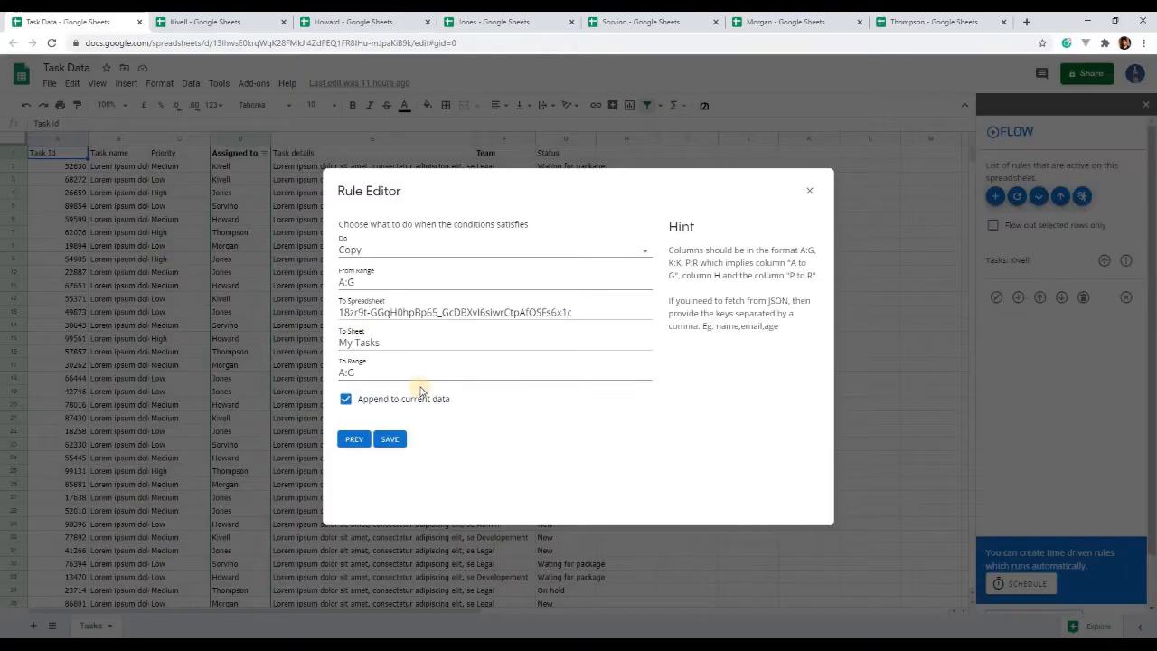
{"action": "left_click_drag", "start_coordinate": [578, 311], "coordinate": [284, 312]}
{"action": "key", "text": "ctrl+v"}
{"action": "left_click", "coordinate": [391, 440]}
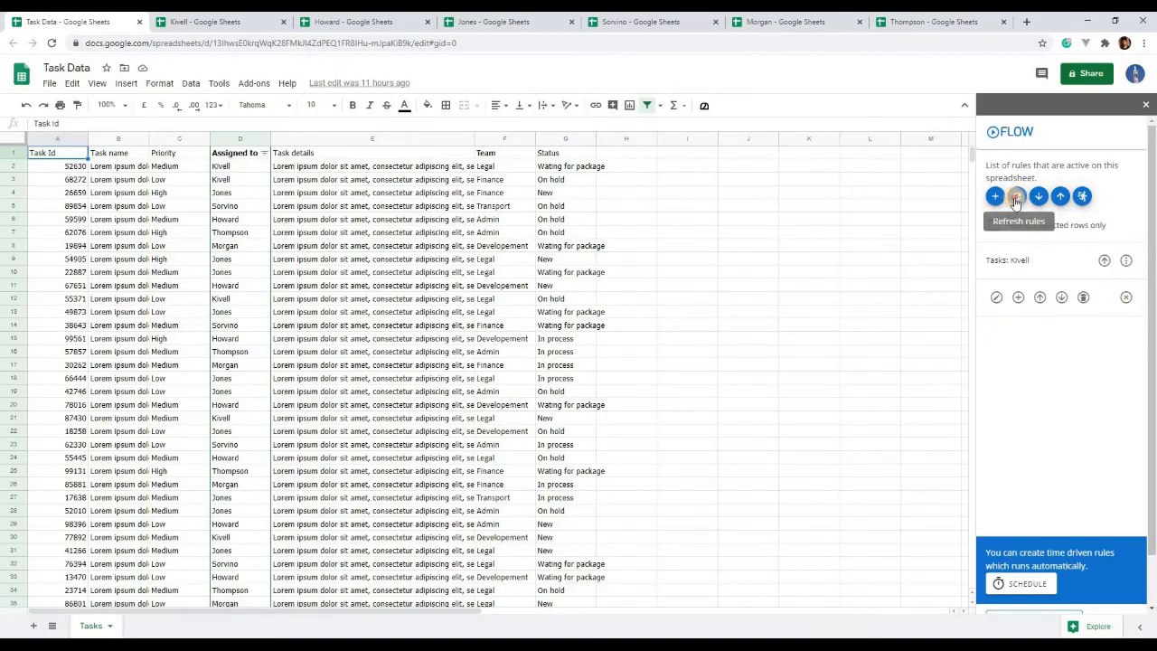
Duplicate the rule for the D4 assignee and rename the copy "Tasks:" plus the surname of the assignee in D6.
{"action": "left_click", "coordinate": [1016, 196]}
{"action": "left_click", "coordinate": [1125, 297]}
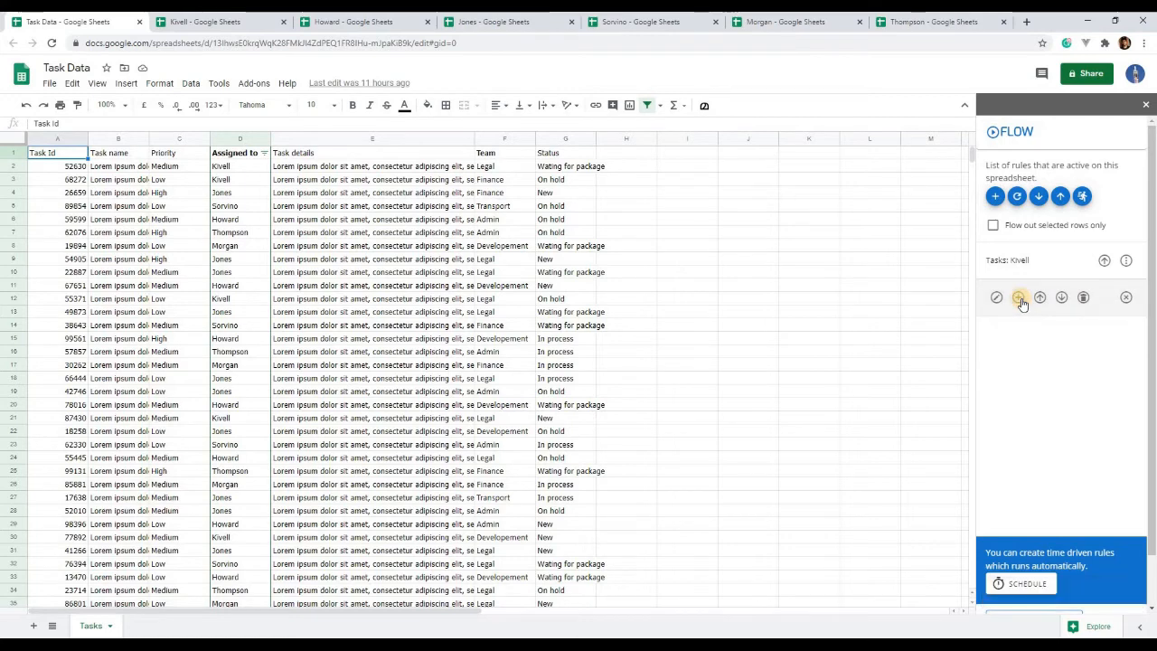
{"action": "left_click", "coordinate": [1125, 333]}
{"action": "left_click", "coordinate": [996, 333]}
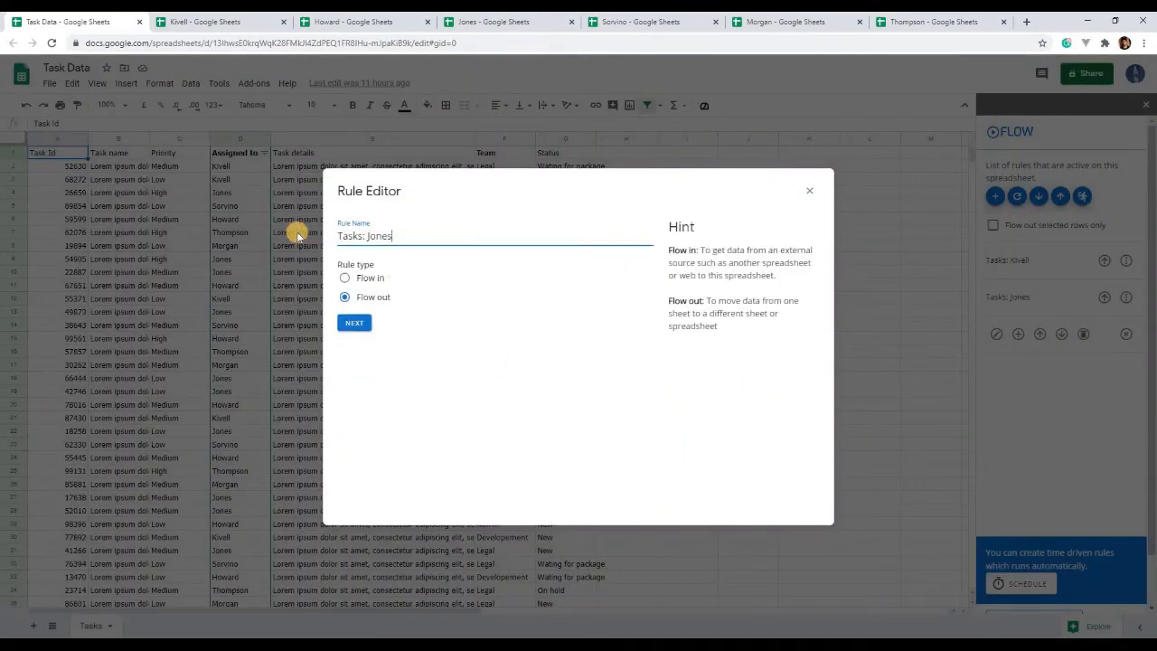
{"action": "type", "text": "Howard"}
{"action": "left_click", "coordinate": [355, 323]}
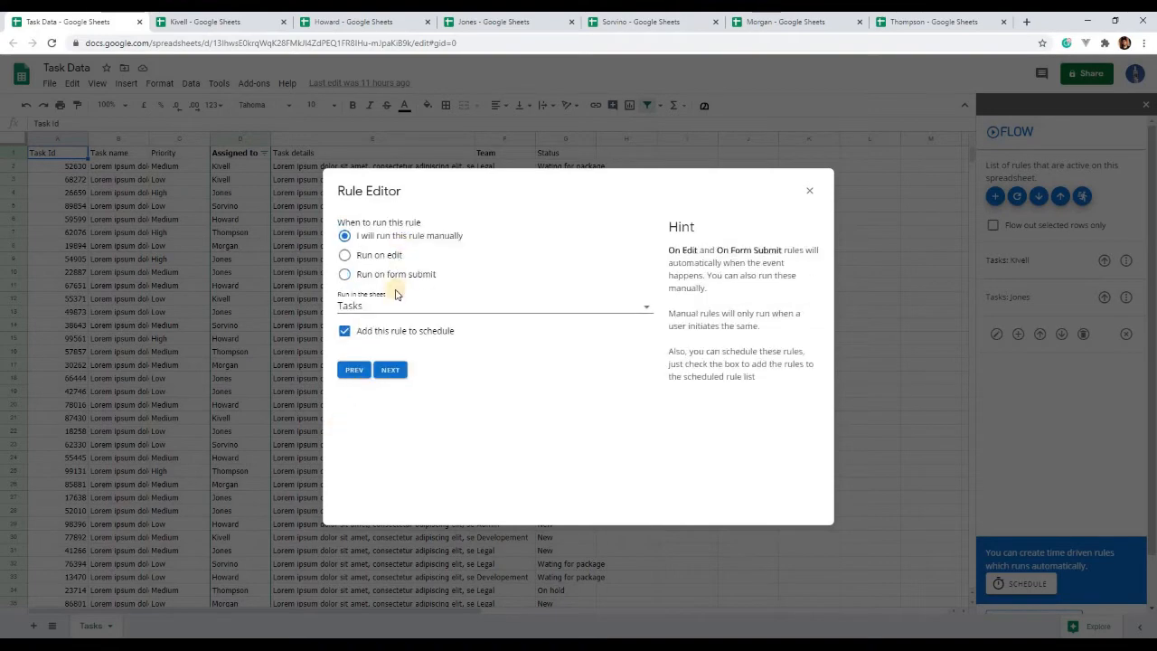
Change the copied rule's condition value to the surname of the assignee in D6.
{"action": "left_click", "coordinate": [380, 370]}
{"action": "type", "text": "Howard"}
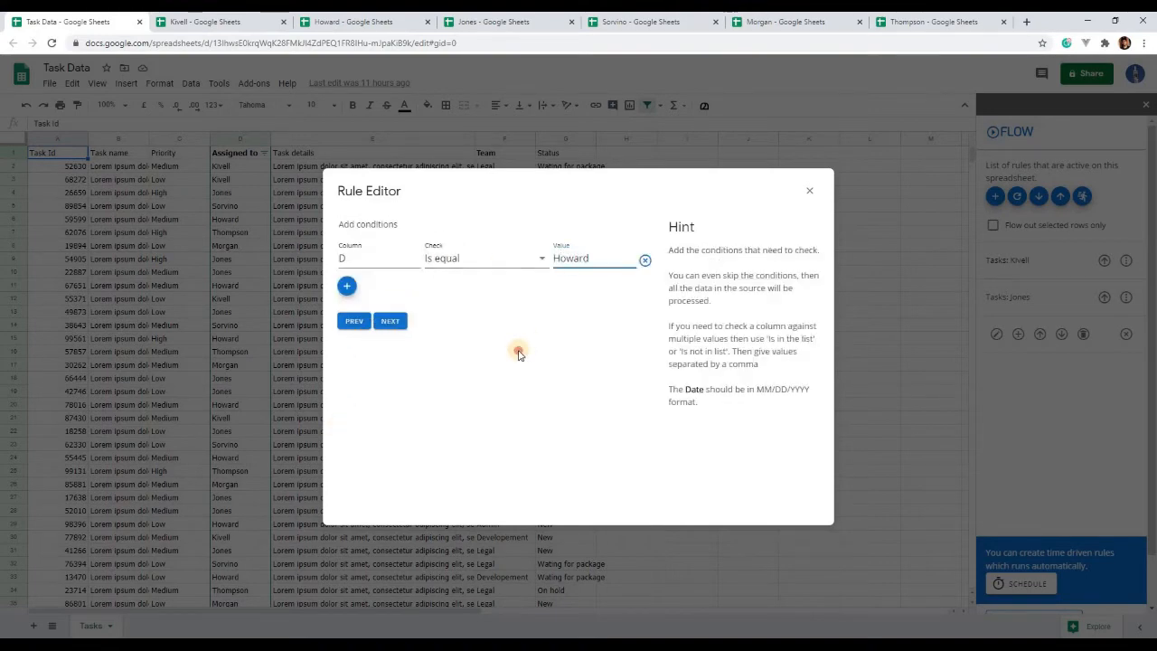
{"action": "left_click", "coordinate": [390, 320]}
Replace the copied rule's destination with the D6 assignee's spreadsheet ID and save the rule.
{"action": "left_click", "coordinate": [352, 22]}
{"action": "left_click_drag", "start_coordinate": [215, 42], "coordinate": [414, 43]}
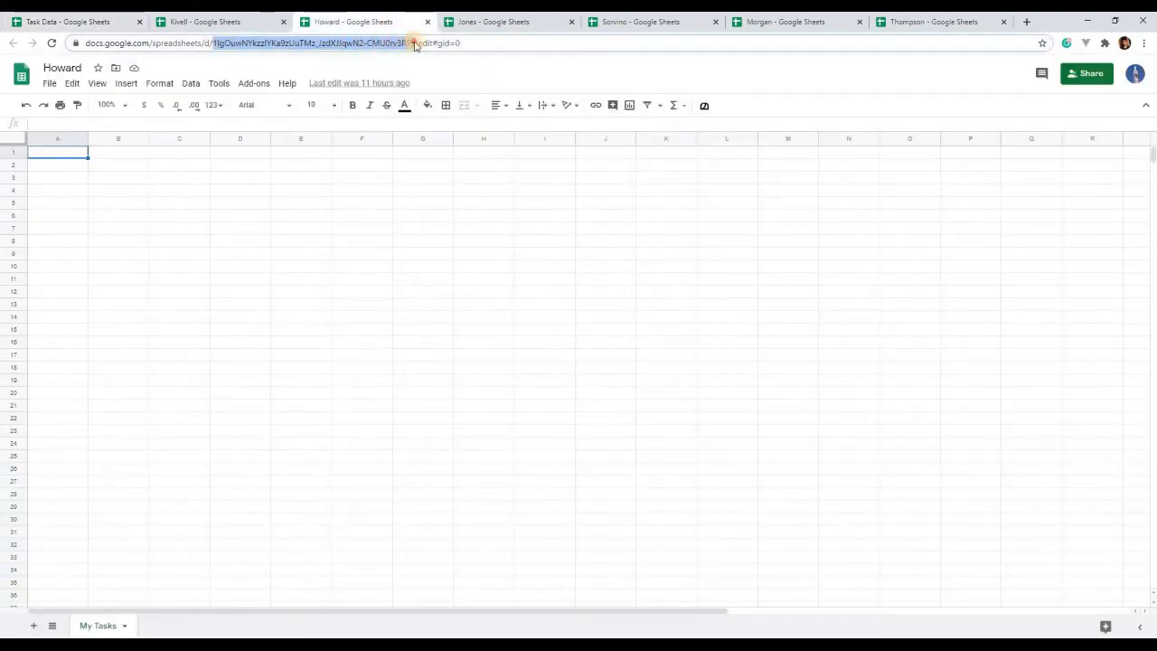
{"action": "key", "text": "ctrl+c"}
{"action": "left_click", "coordinate": [73, 21]}
{"action": "left_click_drag", "start_coordinate": [583, 312], "coordinate": [231, 275]}
{"action": "key", "text": "ctrl+v"}
{"action": "left_click", "coordinate": [472, 460]}
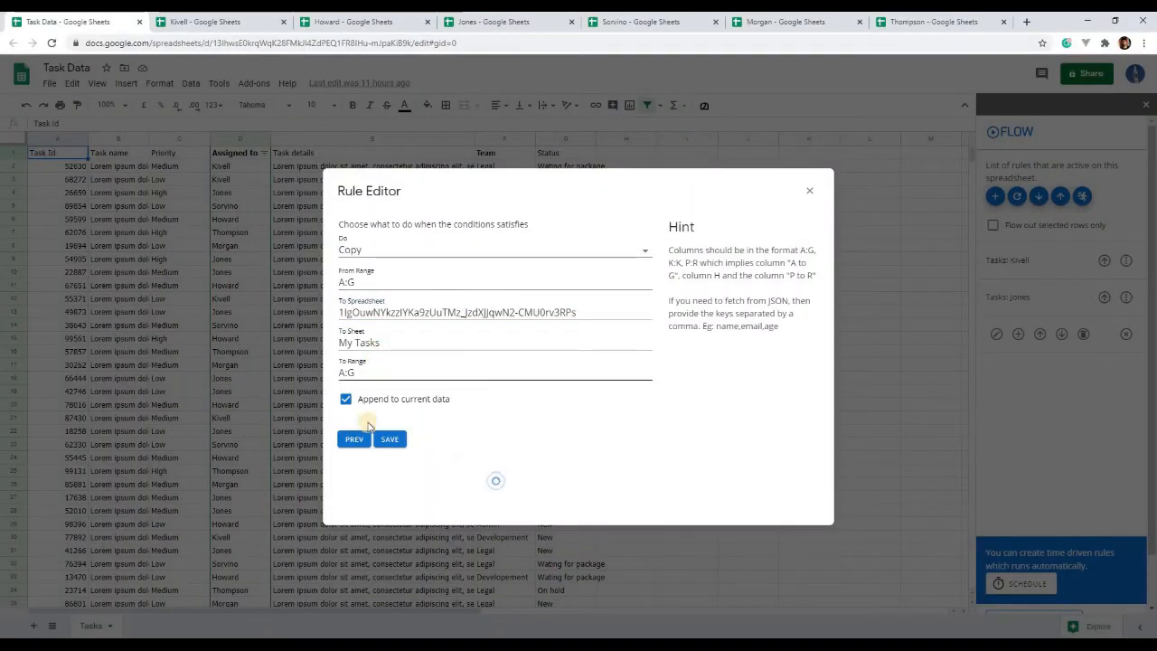
{"action": "left_click", "coordinate": [387, 440]}
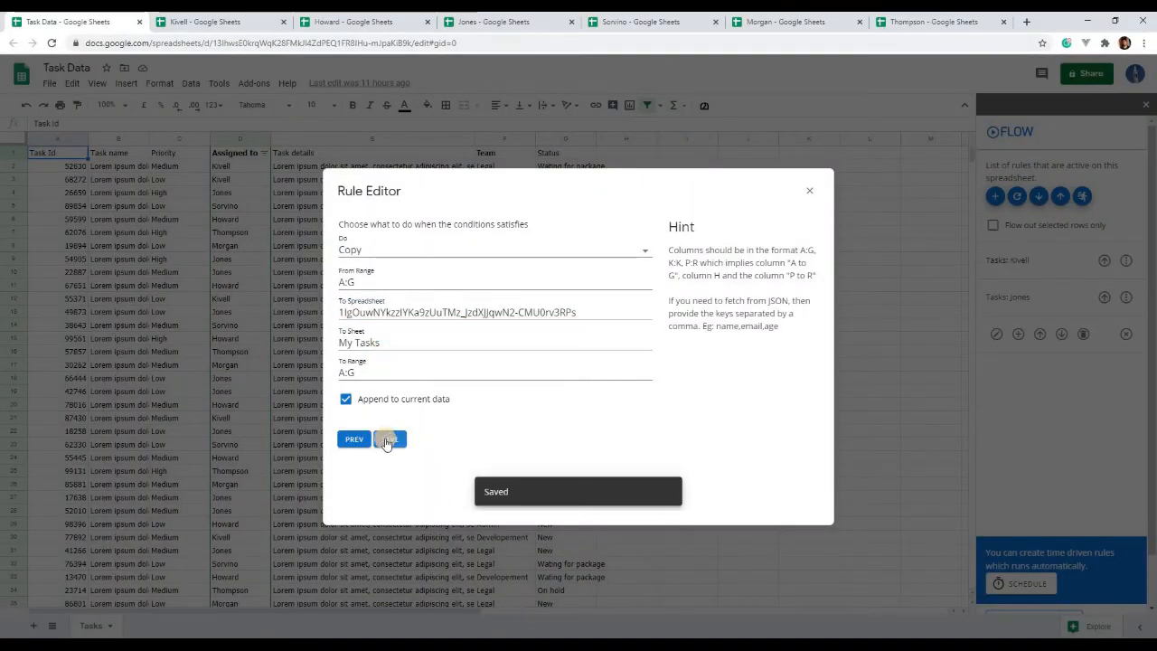
{"action": "left_click", "coordinate": [809, 191]}
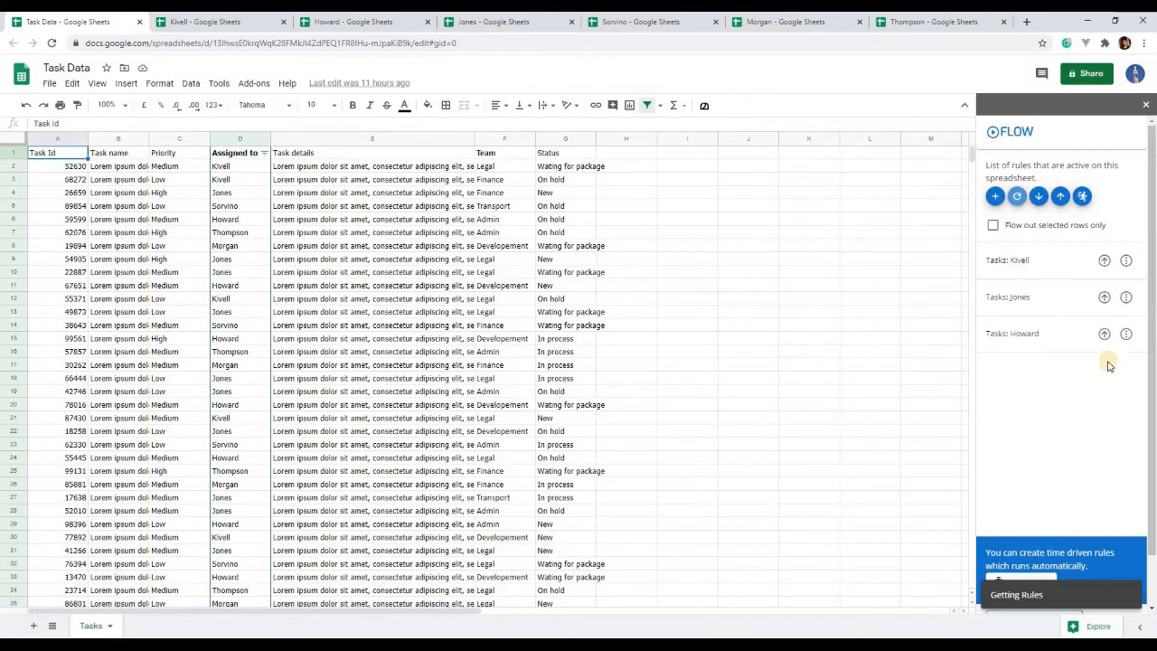
Duplicate the rule for the D6 assignee and rename the copy "Tasks:" plus the surname of the assignee in D5.
{"action": "left_click", "coordinate": [1019, 337]}
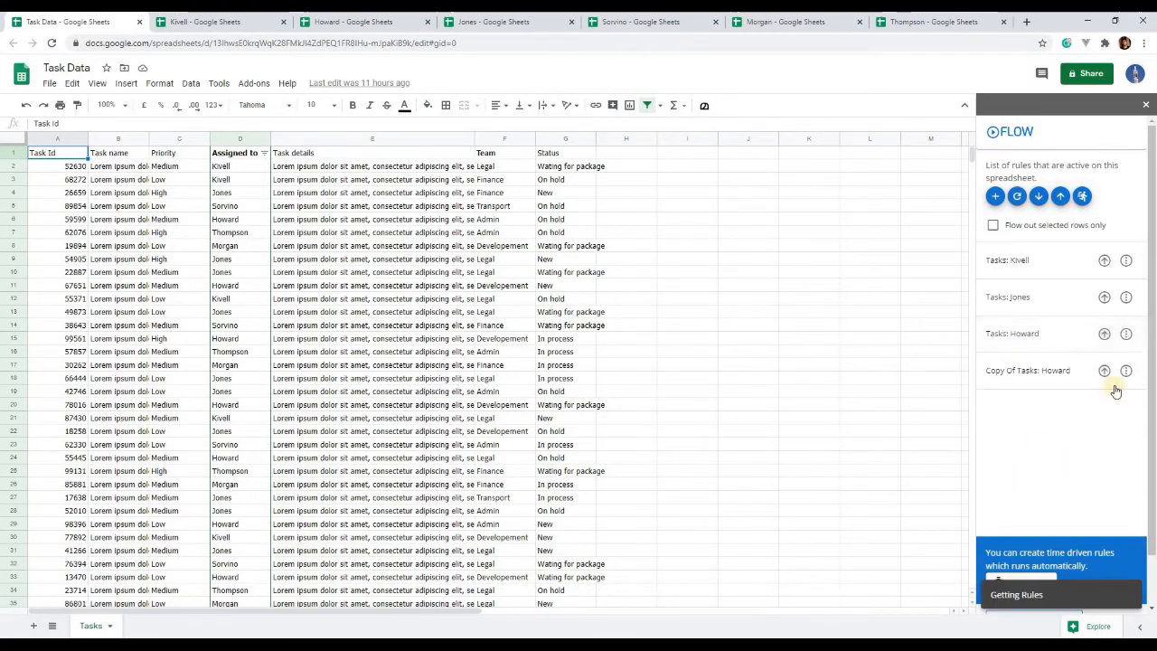
{"action": "left_click", "coordinate": [996, 372]}
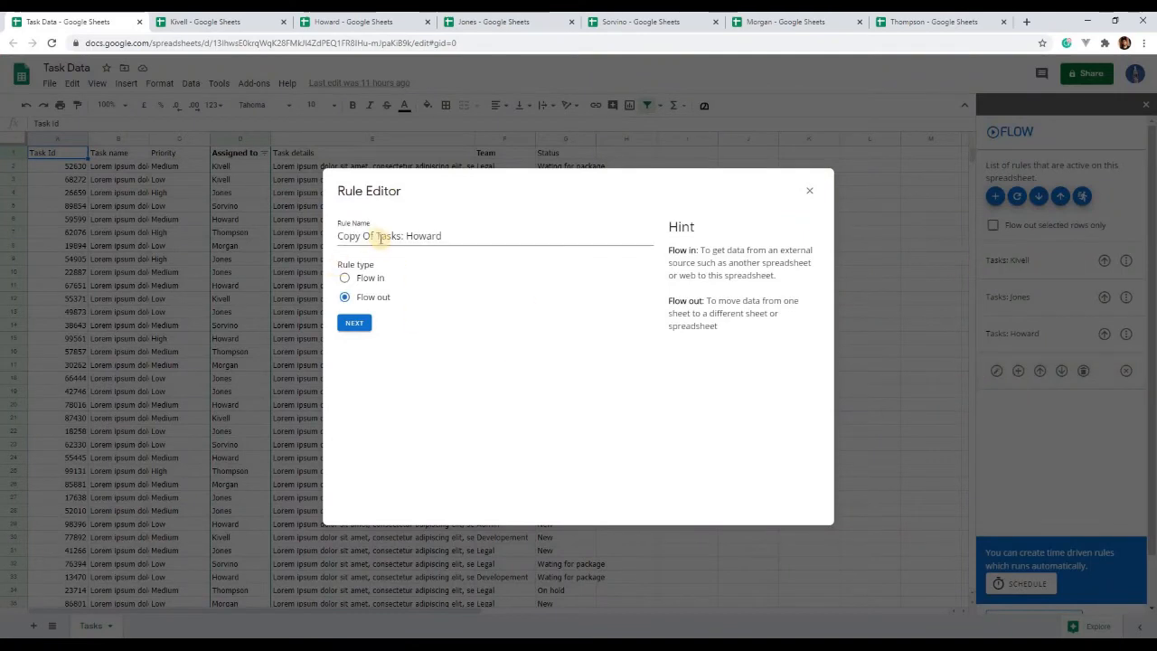
{"action": "left_click_drag", "start_coordinate": [339, 236], "coordinate": [375, 236]}
{"action": "key", "text": "BackSpace"}
{"action": "key", "text": "ctrl+a"}
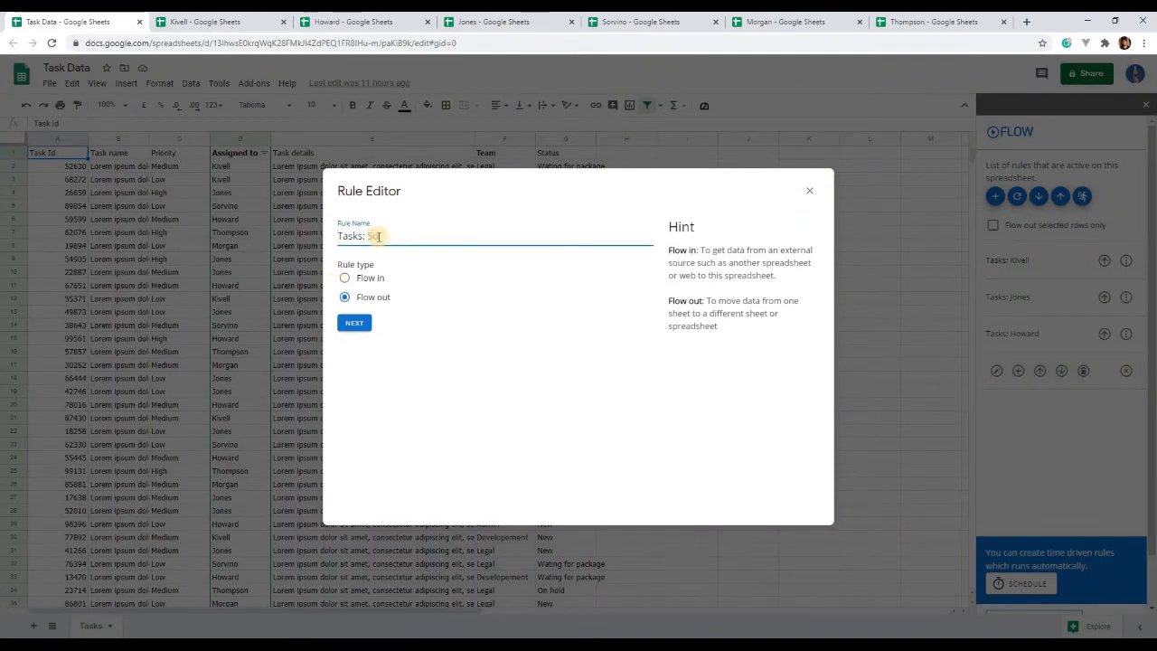
{"action": "type", "text": "Sorvino"}
{"action": "left_click", "coordinate": [360, 324]}
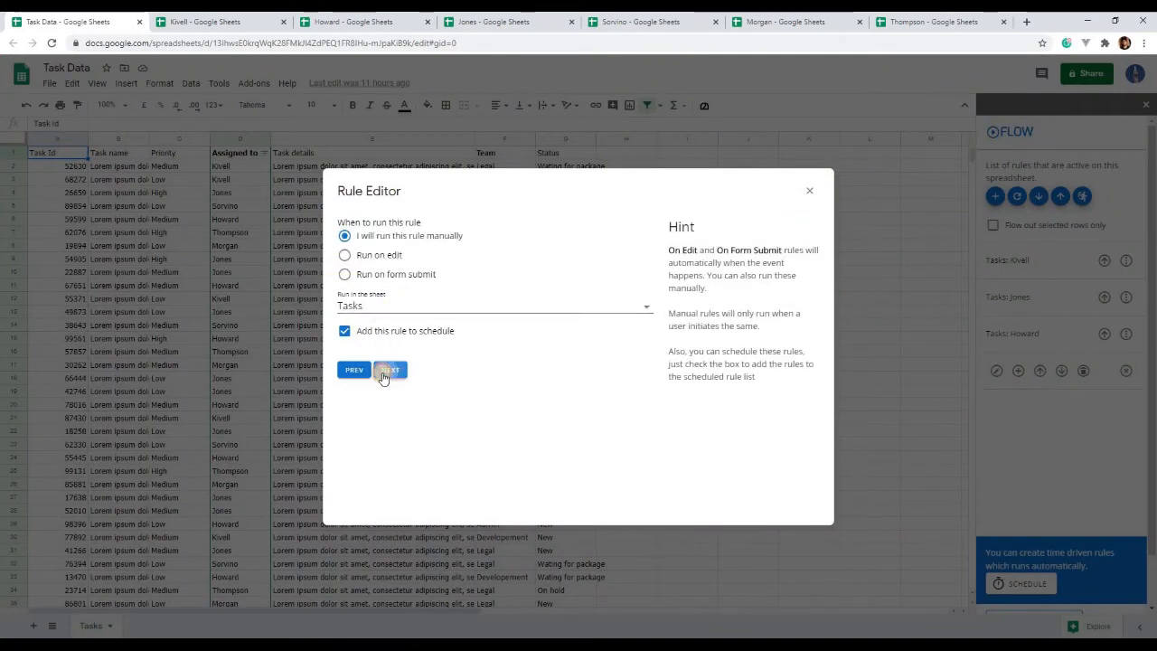
Change the copied rule's condition value to the surname of the assignee in D5.
{"action": "left_click", "coordinate": [385, 371]}
{"action": "left_click_drag", "start_coordinate": [592, 260], "coordinate": [506, 264]}
{"action": "type", "text": "Sorvino"}
Point the copied rule to the D5 assignee's spreadsheet ID, save it and refresh the rule list.
{"action": "left_click", "coordinate": [641, 21]}
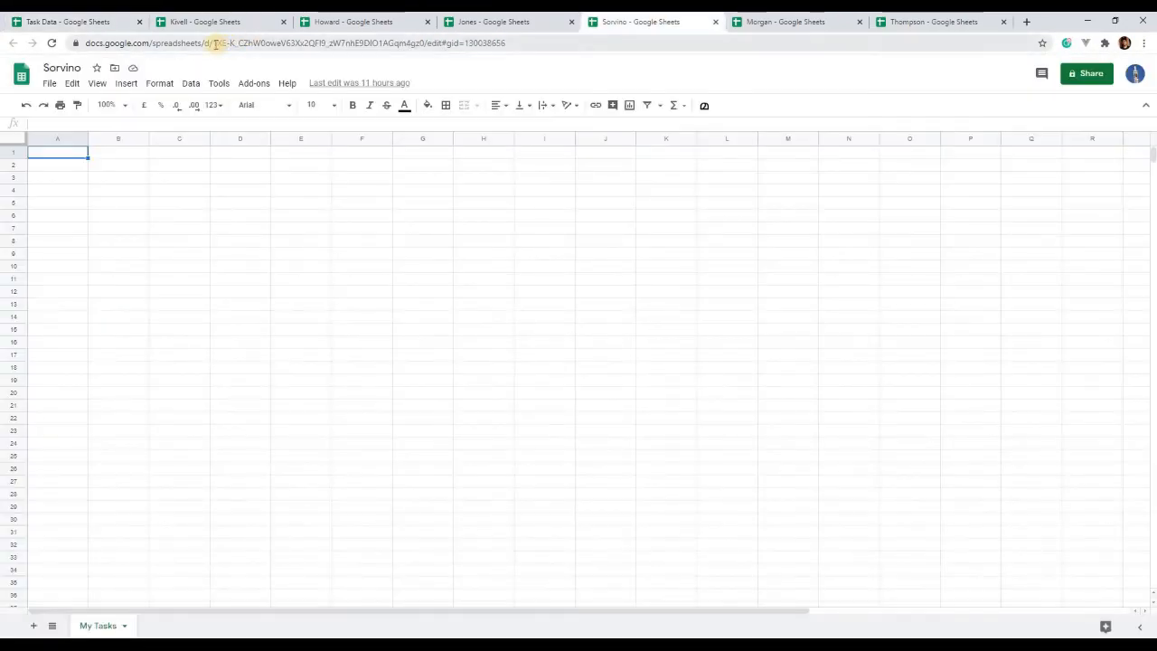
{"action": "left_click_drag", "start_coordinate": [217, 44], "coordinate": [424, 44]}
{"action": "key", "text": "ctrl+c"}
{"action": "left_click", "coordinate": [68, 22]}
{"action": "left_click", "coordinate": [392, 325]}
{"action": "triple_click", "coordinate": [587, 314]}
{"action": "key", "text": "BackSpace"}
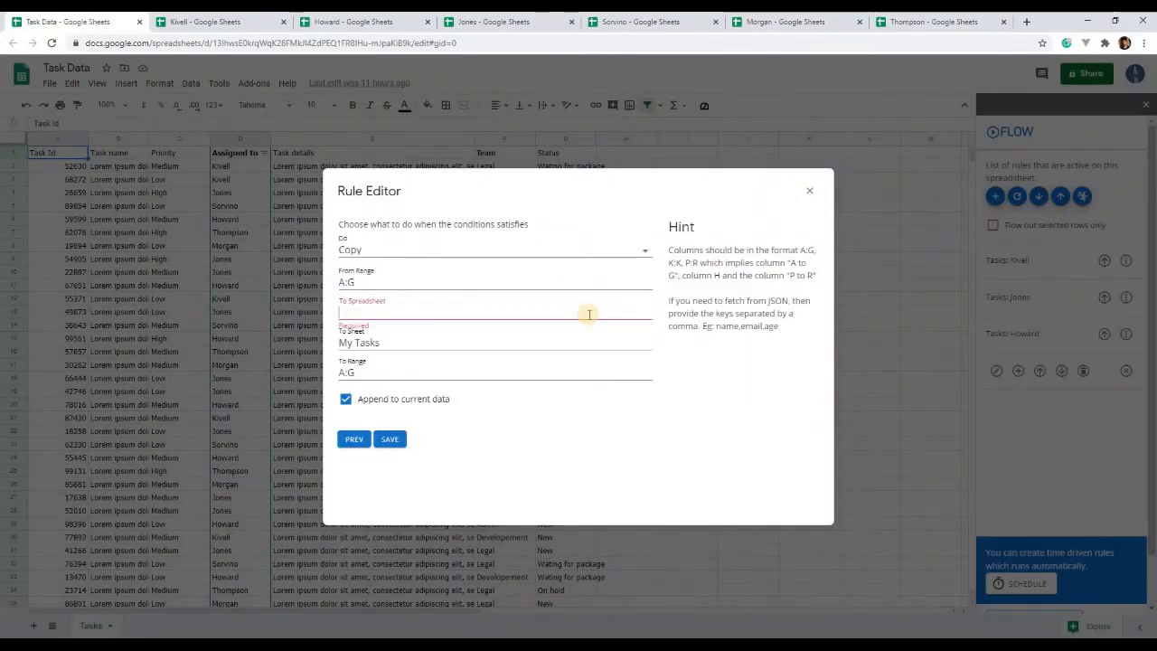
{"action": "key", "text": "ctrl+v"}
{"action": "left_click", "coordinate": [390, 441]}
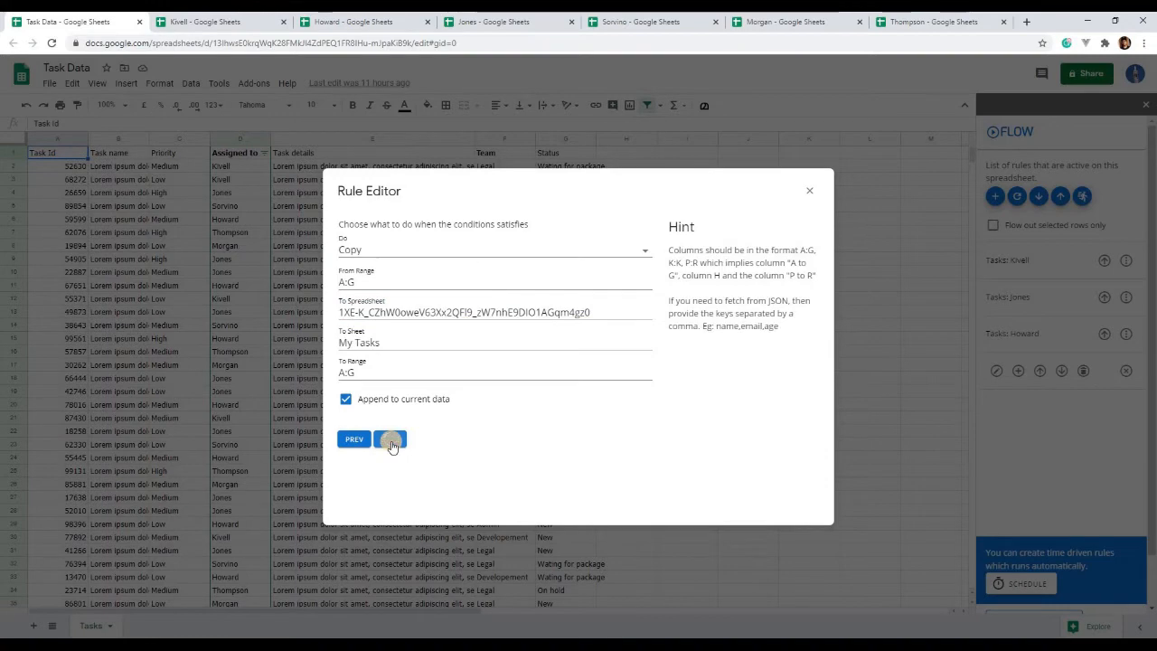
{"action": "left_click", "coordinate": [809, 191]}
{"action": "left_click", "coordinate": [1019, 197]}
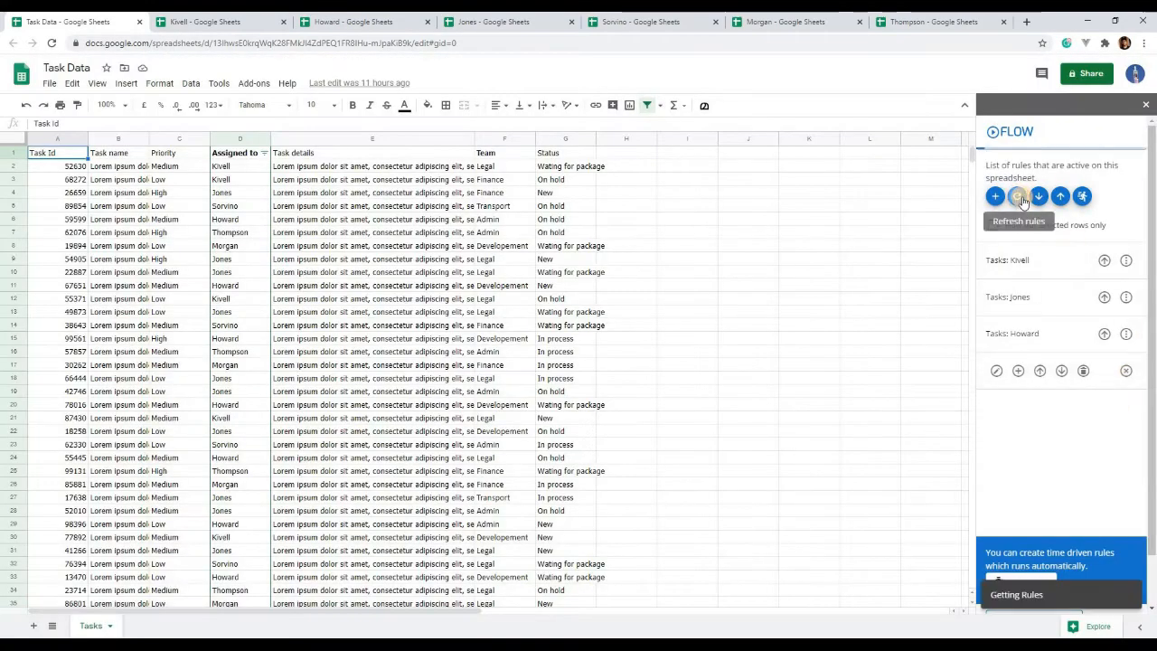
Duplicate the rule for the D5 assignee and rename the copy "Tasks:" plus the surname of the assignee in D8.
{"action": "left_click", "coordinate": [1048, 369]}
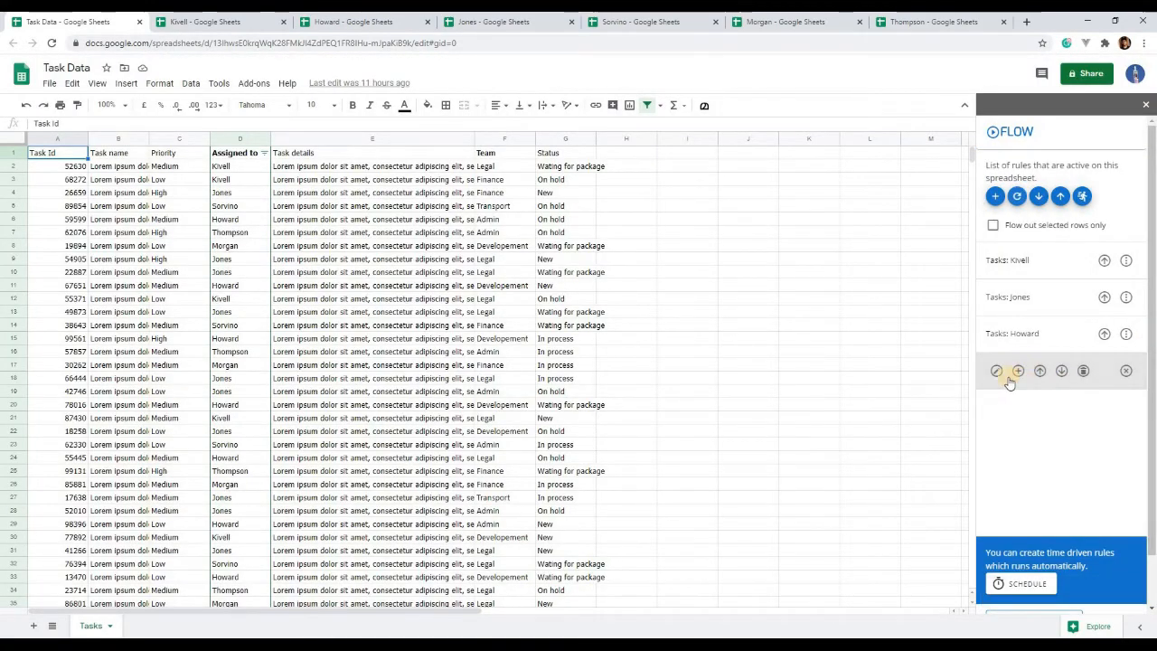
{"action": "left_click", "coordinate": [1018, 371]}
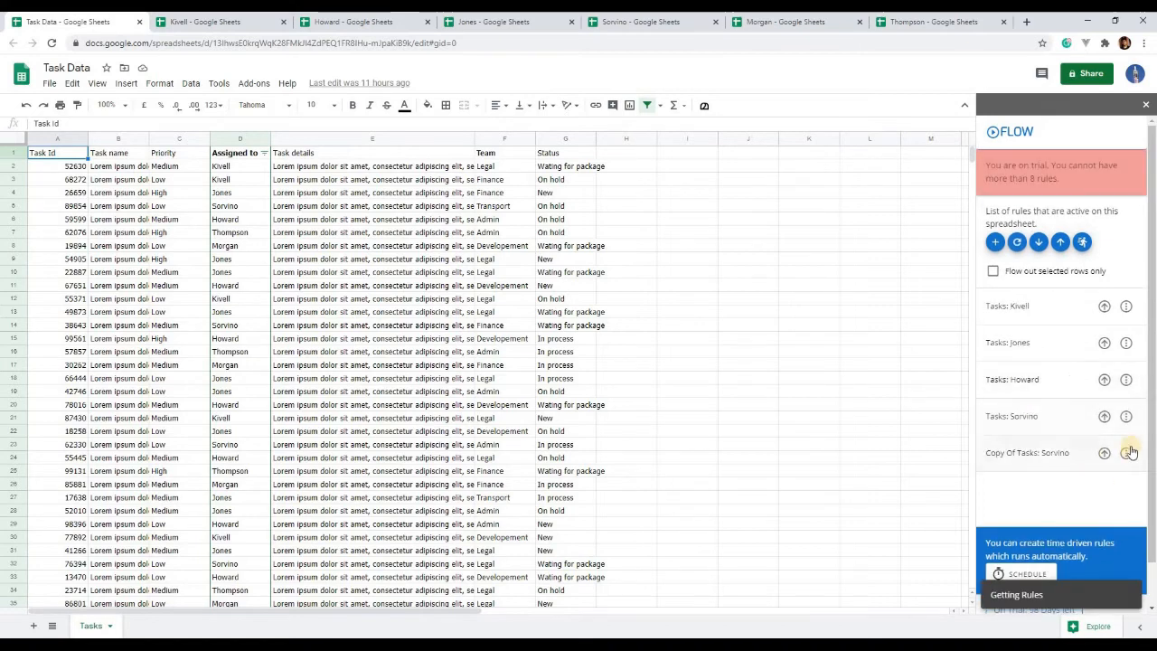
{"action": "left_click", "coordinate": [995, 453]}
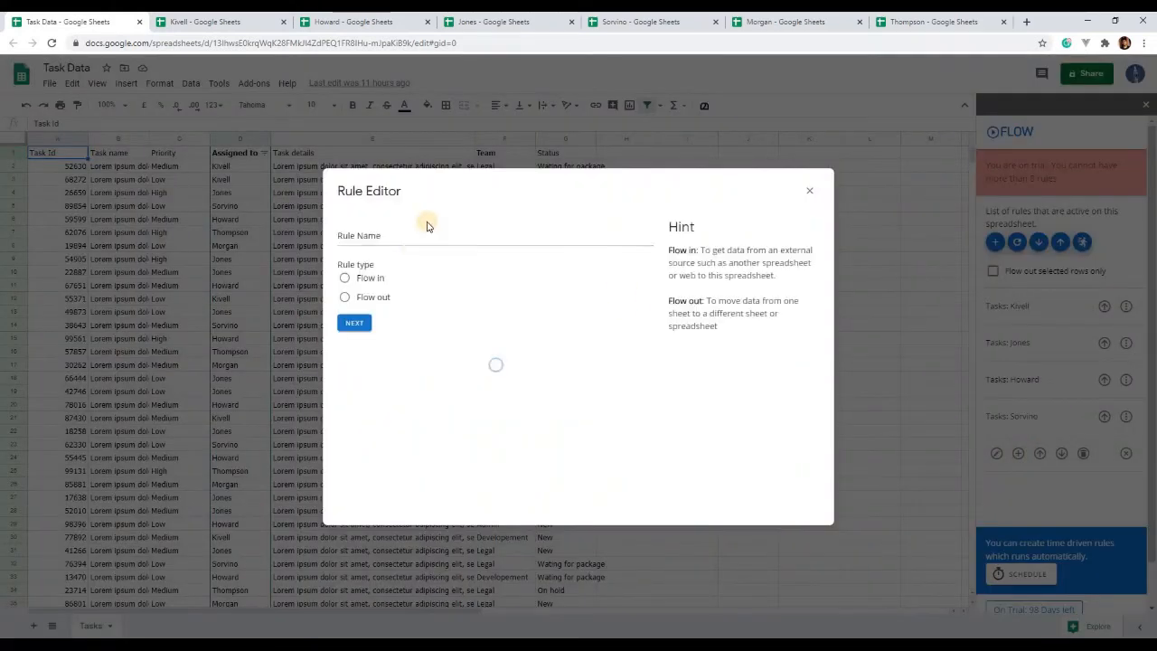
{"action": "left_click", "coordinate": [397, 235]}
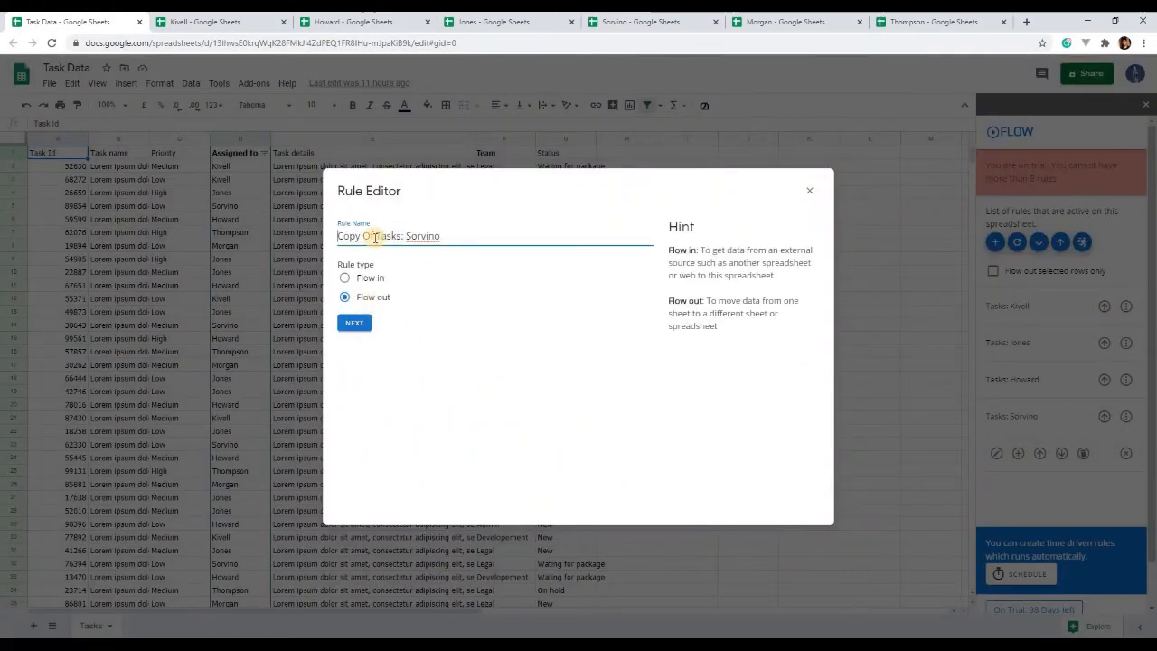
{"action": "left_click_drag", "start_coordinate": [337, 237], "coordinate": [375, 237]}
{"action": "key", "text": "BackSpace"}
{"action": "type", "text": "gan"}
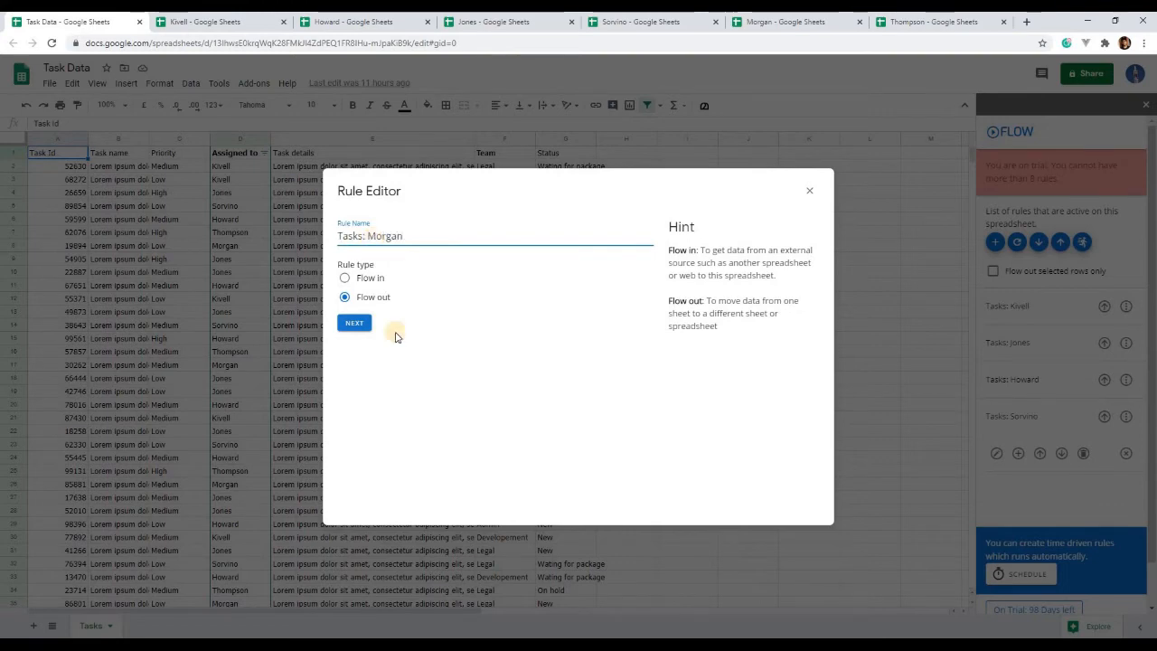
Change the copied rule's condition value to the surname of the assignee in D8.
{"action": "left_click", "coordinate": [358, 323]}
{"action": "left_click", "coordinate": [389, 372]}
{"action": "left_click", "coordinate": [574, 259]}
{"action": "type", "text": "Morgan"}
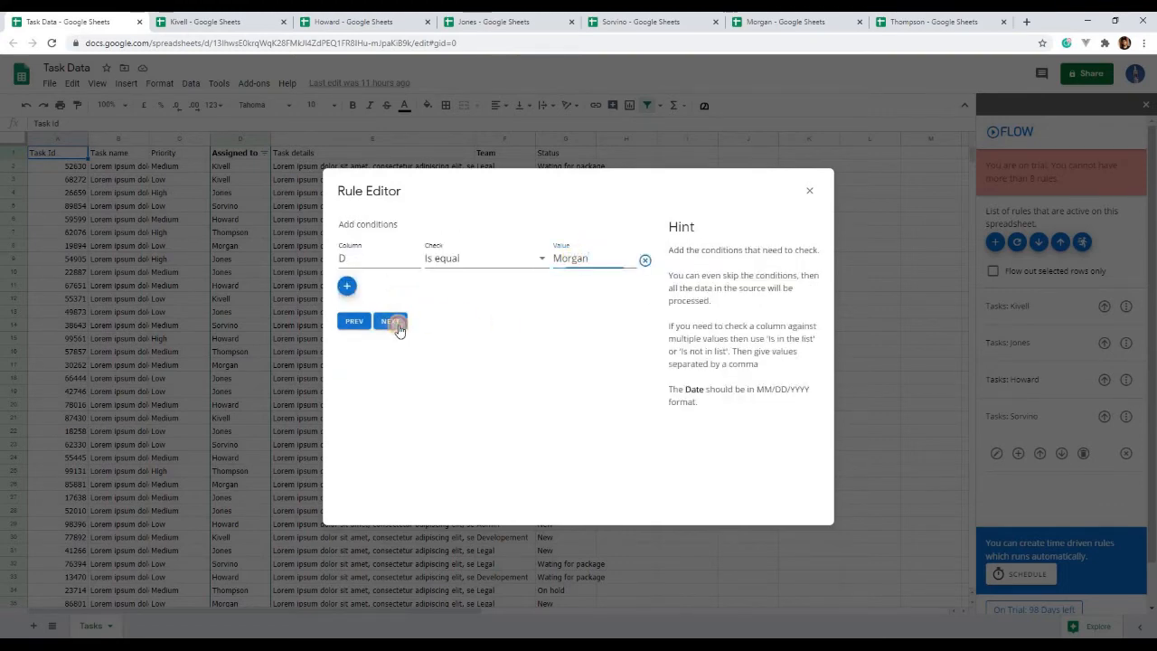
Replace the copied rule's destination with the D8 assignee's spreadsheet ID and save the rule.
{"action": "left_click", "coordinate": [393, 323]}
{"action": "left_click", "coordinate": [785, 22]}
{"action": "left_click_drag", "start_coordinate": [214, 44], "coordinate": [409, 43]}
{"action": "key", "text": "ctrl+c"}
{"action": "left_click", "coordinate": [75, 22]}
{"action": "left_click", "coordinate": [602, 316]}
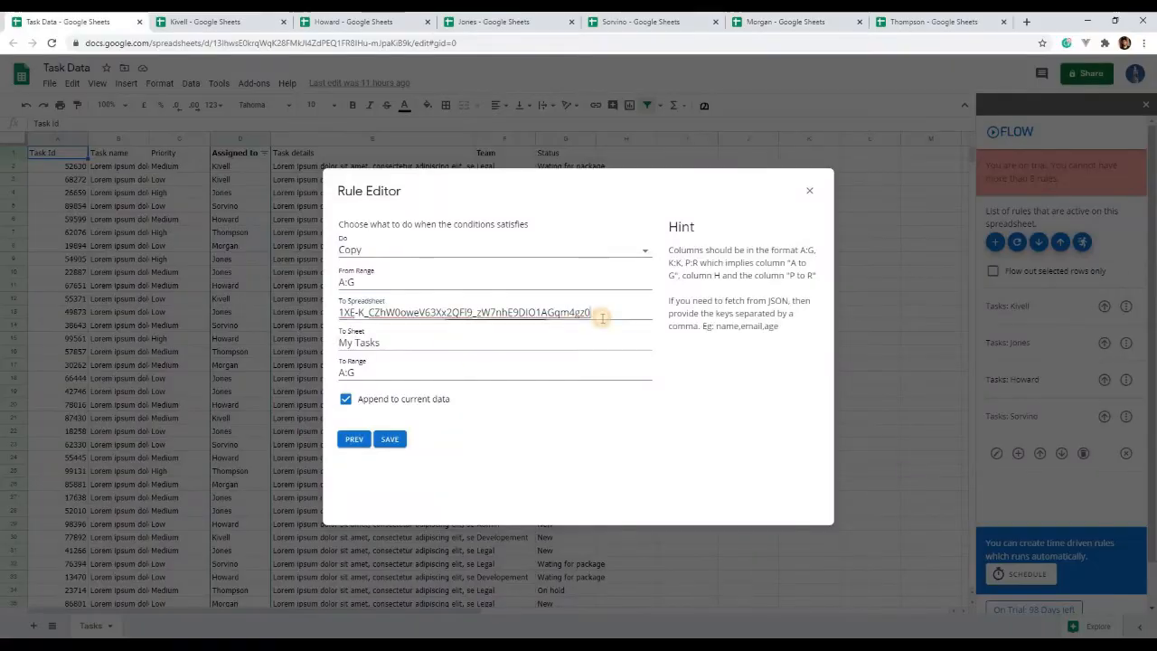
{"action": "key", "text": "ctrl+a"}
{"action": "key", "text": "ctrl+v"}
{"action": "left_click", "coordinate": [578, 438]}
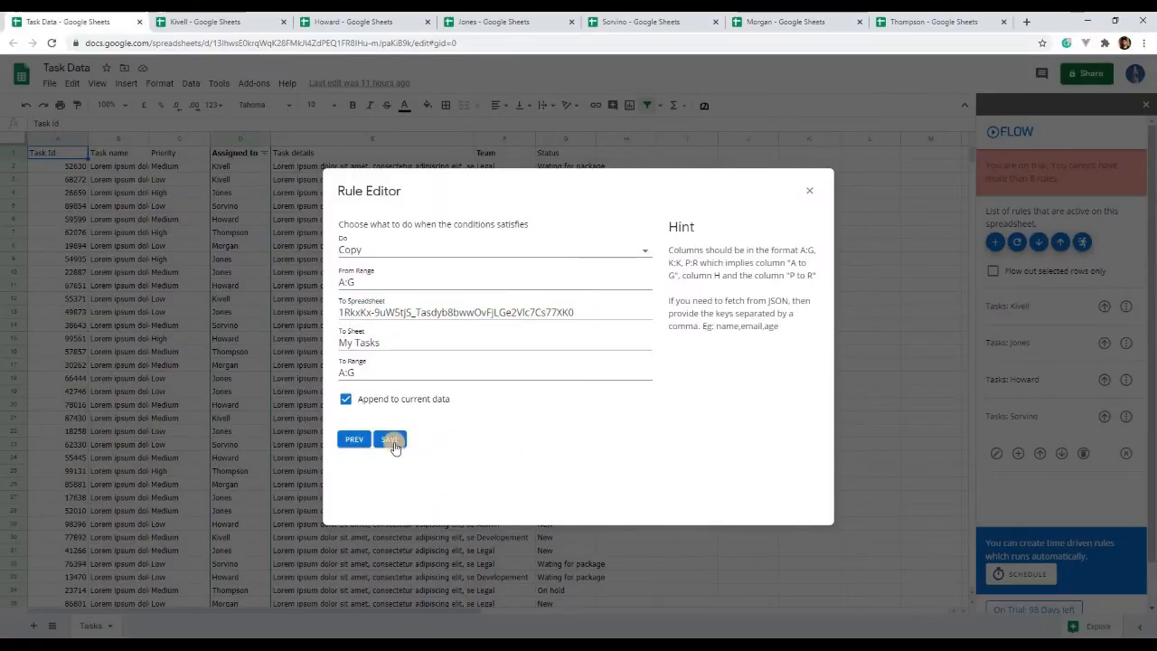
{"action": "left_click", "coordinate": [390, 439]}
{"action": "left_click", "coordinate": [809, 191]}
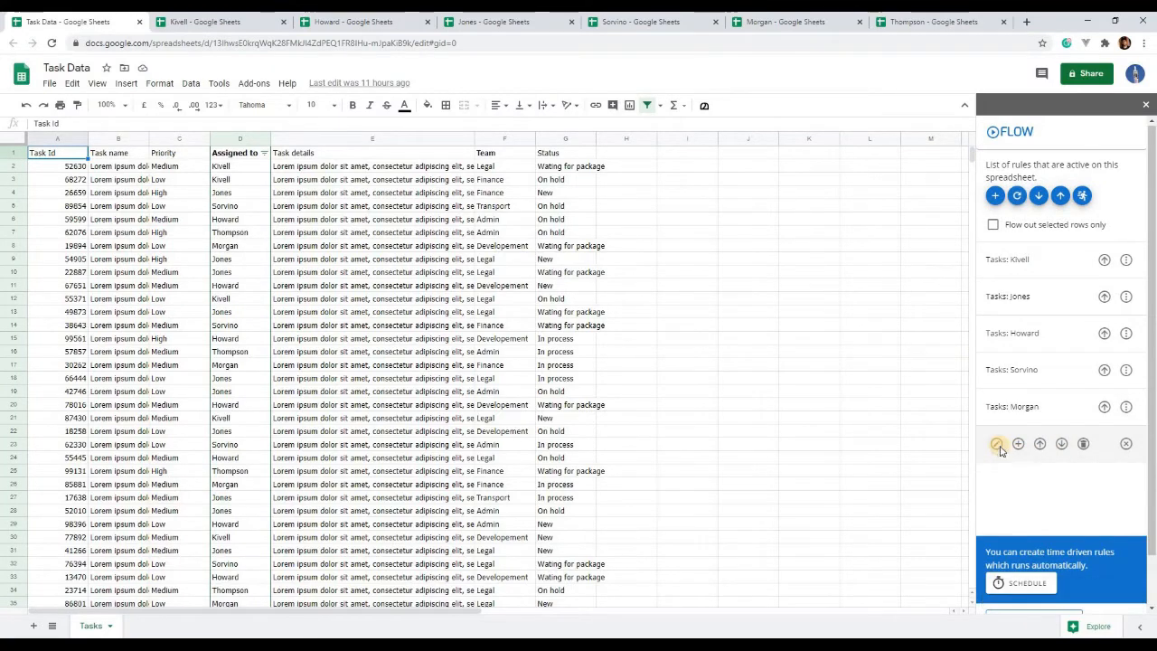
Rename the copy of the D8 assignee's rule "Tasks:" plus the surname of the assignee in D7.
{"action": "left_click", "coordinate": [998, 446]}
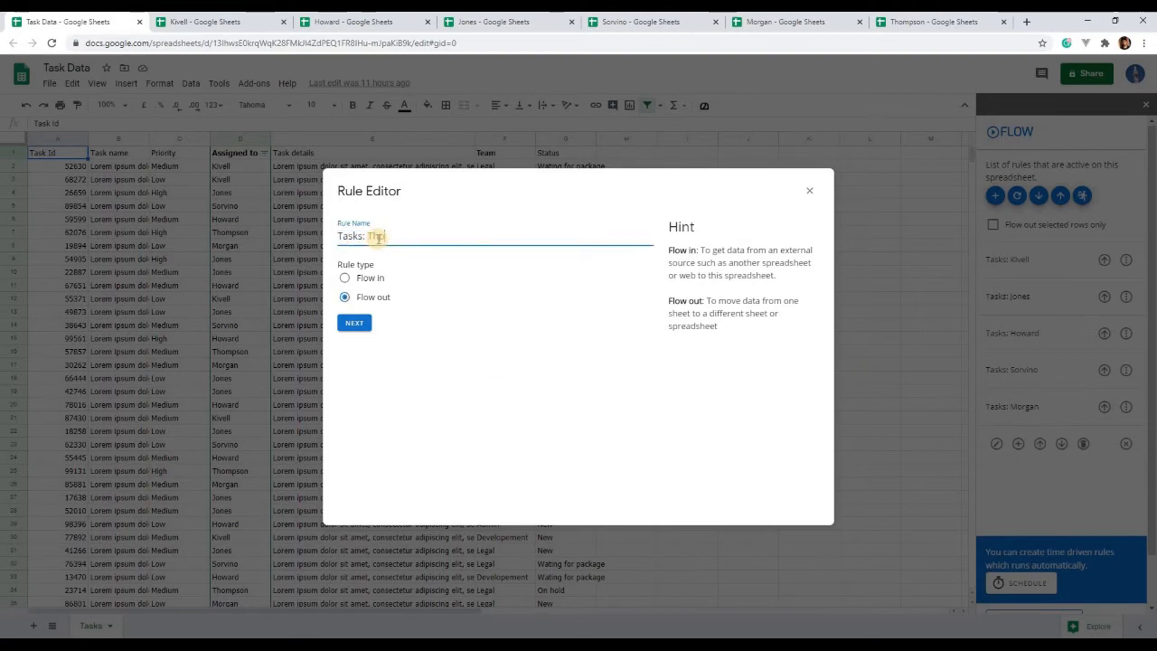
{"action": "type", "text": "Thompson"}
{"action": "left_click", "coordinate": [354, 323]}
Change the copied rule's condition value to the surname of the assignee in D7.
{"action": "left_click", "coordinate": [390, 369]}
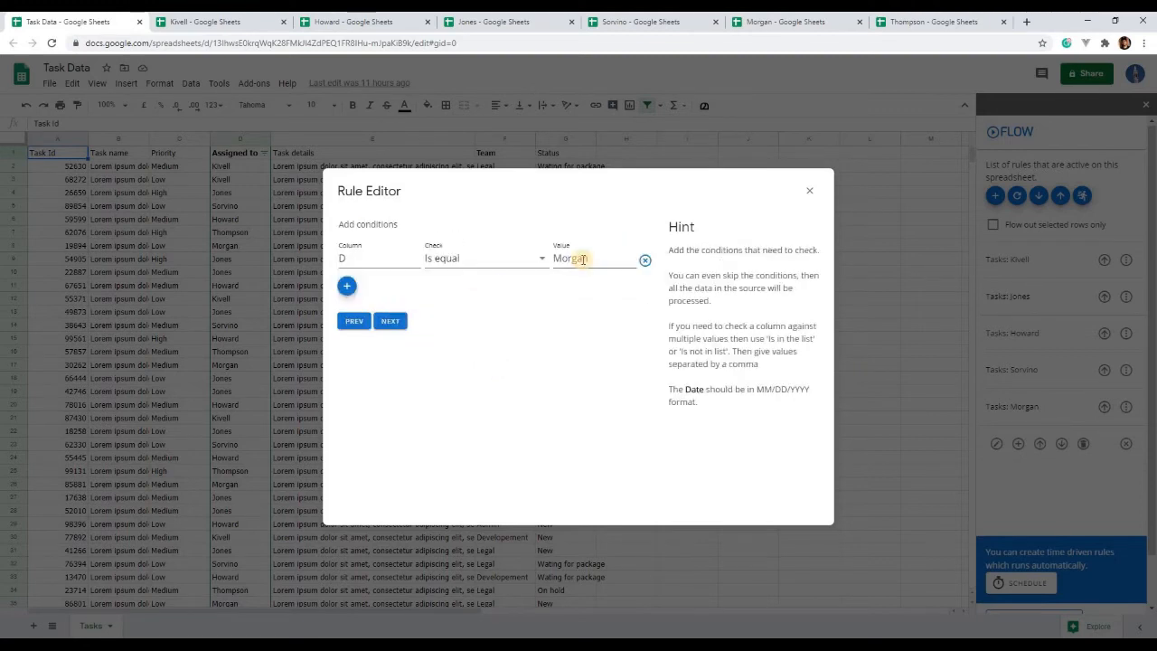
{"action": "left_click", "coordinate": [583, 260]}
{"action": "type", "text": "Thompson"}
{"action": "left_click", "coordinate": [389, 324]}
Point the copied rule to the D7 assignee's spreadsheet ID, save it and refresh the rule list.
{"action": "left_click", "coordinate": [934, 22]}
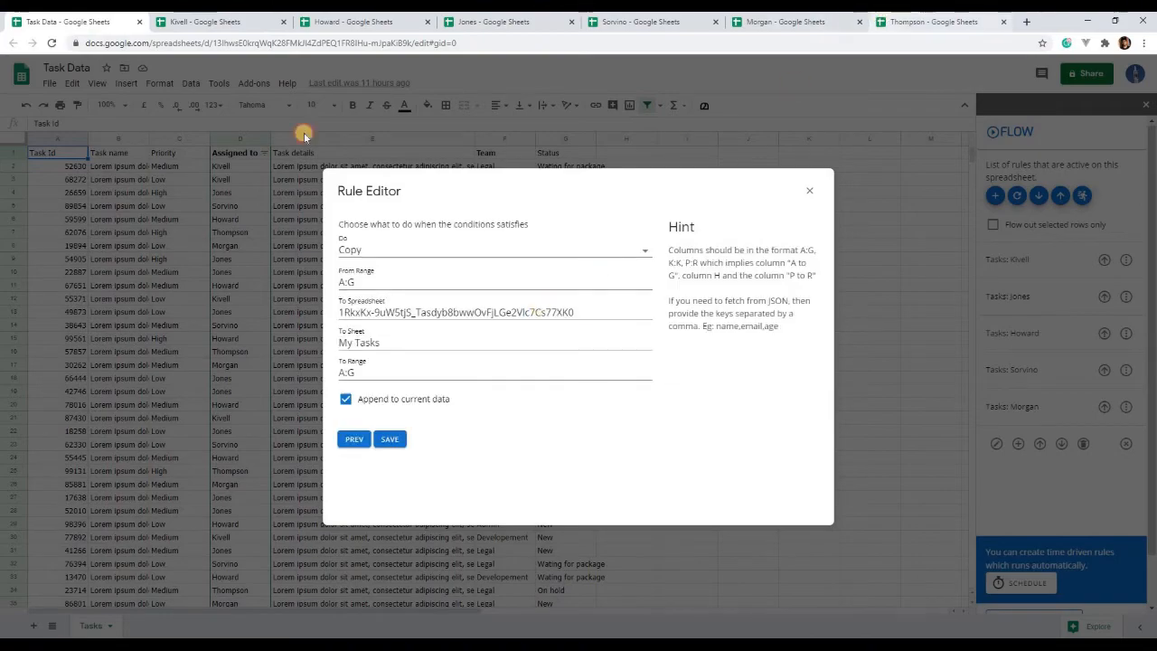
{"action": "left_click_drag", "start_coordinate": [214, 43], "coordinate": [407, 39]}
{"action": "key", "text": "ctrl+c"}
{"action": "left_click", "coordinate": [68, 22]}
{"action": "triple_click", "coordinate": [602, 331]}
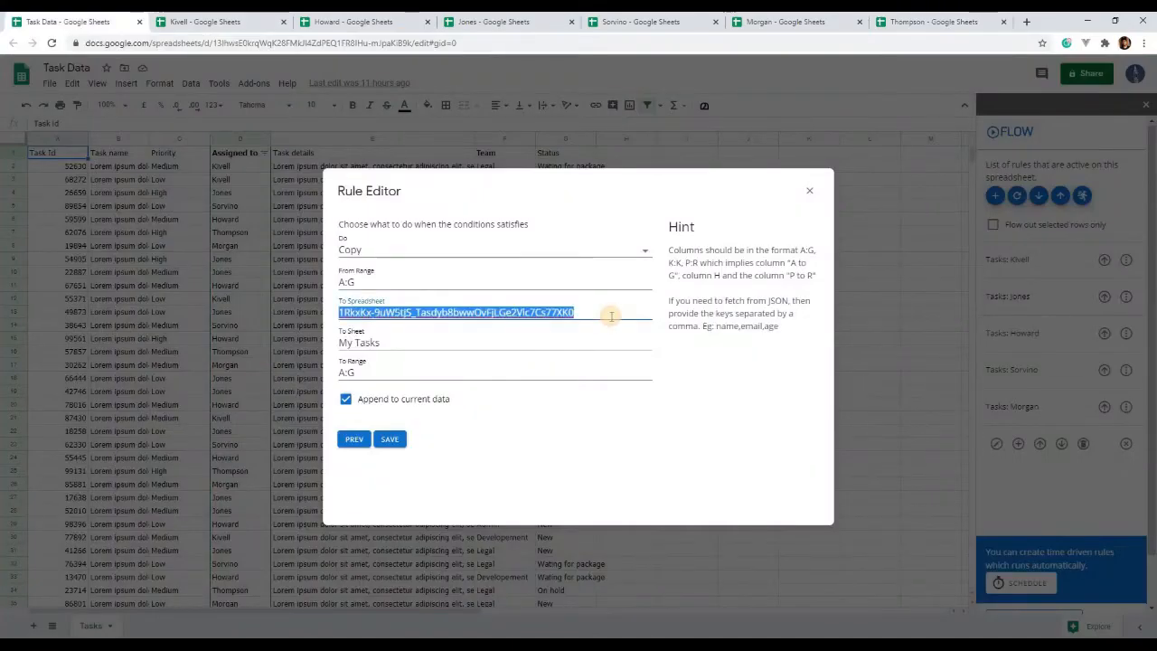
{"action": "key", "text": "ctrl+v"}
{"action": "left_click", "coordinate": [390, 439]}
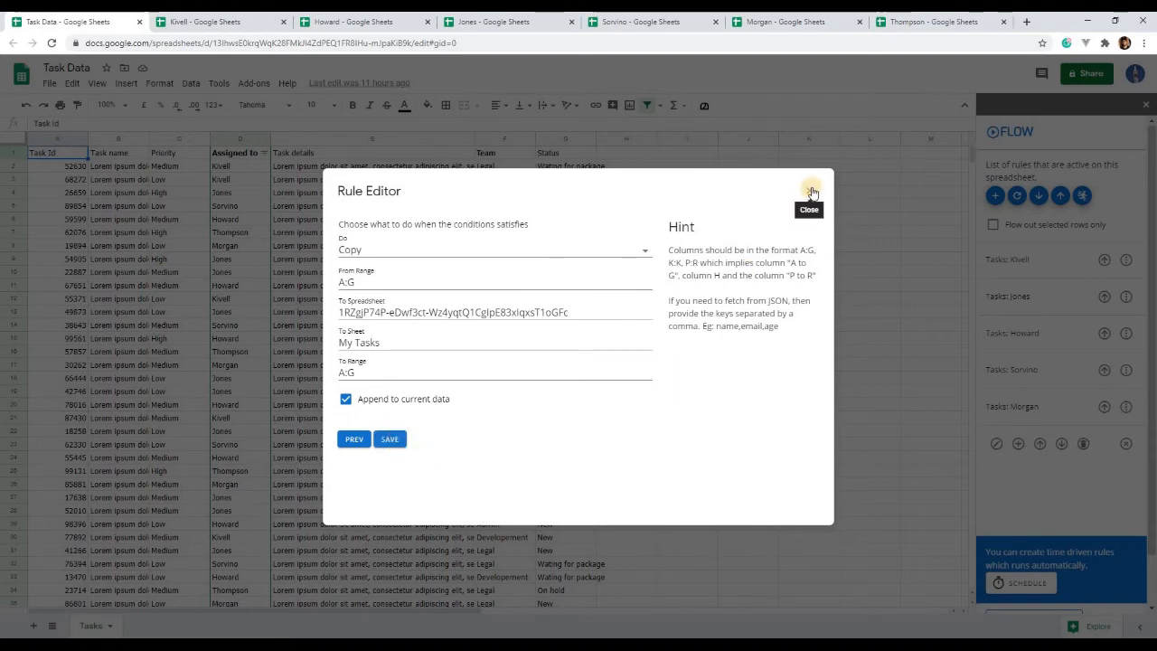
{"action": "left_click", "coordinate": [1018, 197]}
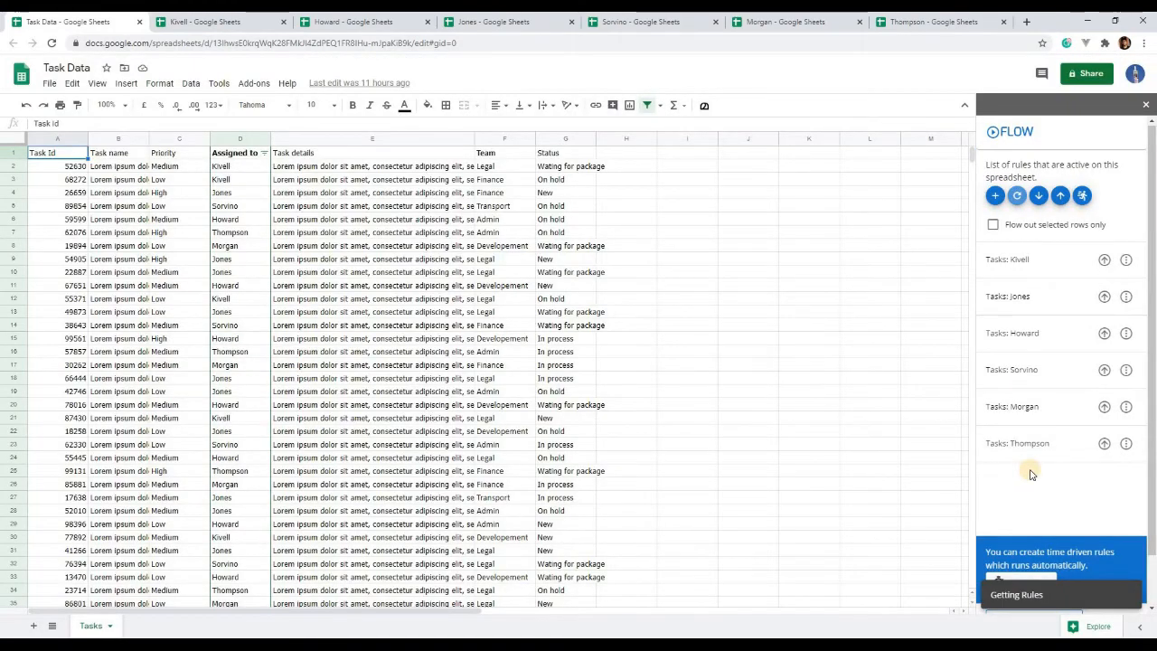
Schedule the Flow rules to run automatically with a Day timer in the 07am-08am time slot.
{"action": "scroll", "coordinate": [1027, 471], "scroll_direction": "down", "scroll_amount": 1}
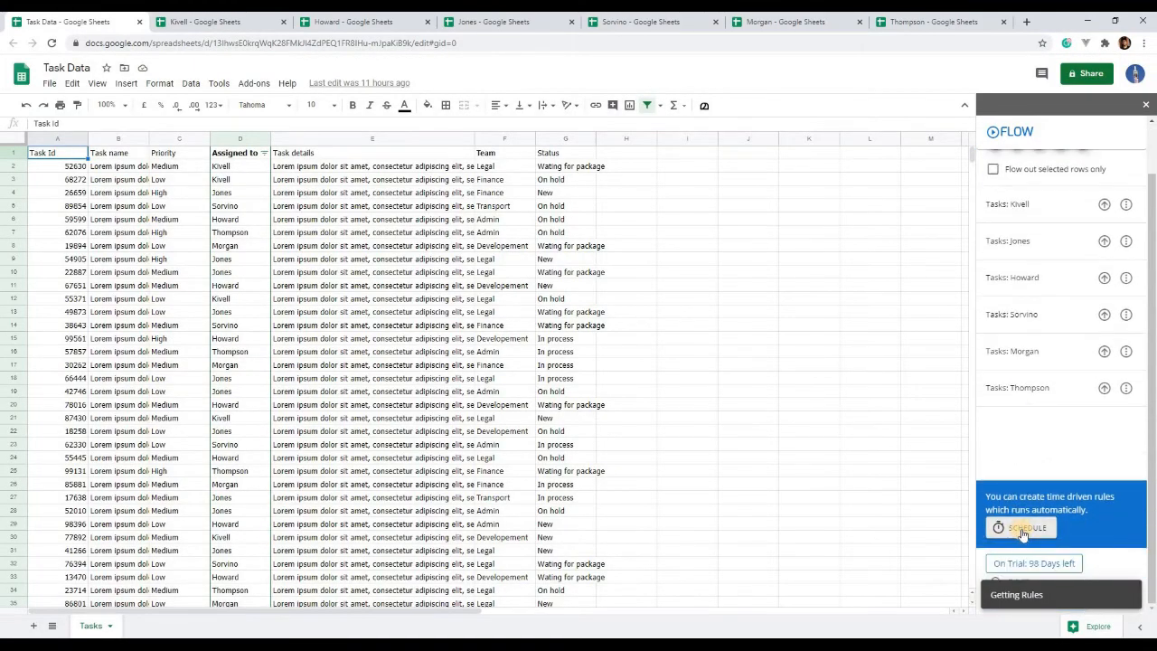
{"action": "left_click", "coordinate": [1022, 530]}
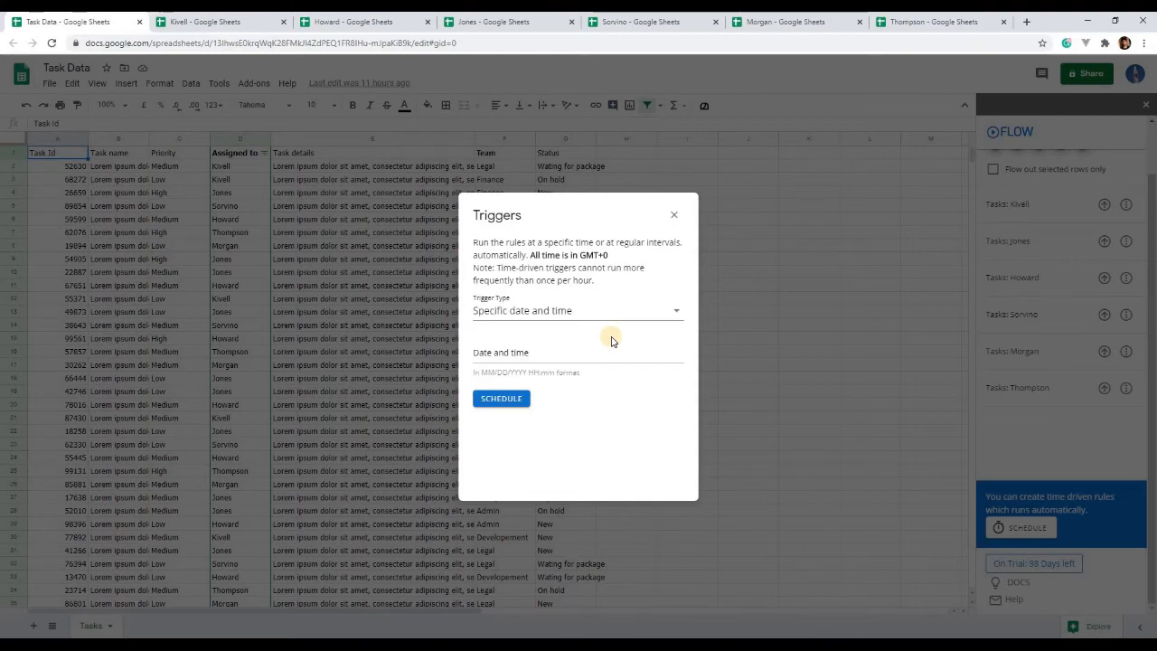
{"action": "left_click", "coordinate": [582, 313]}
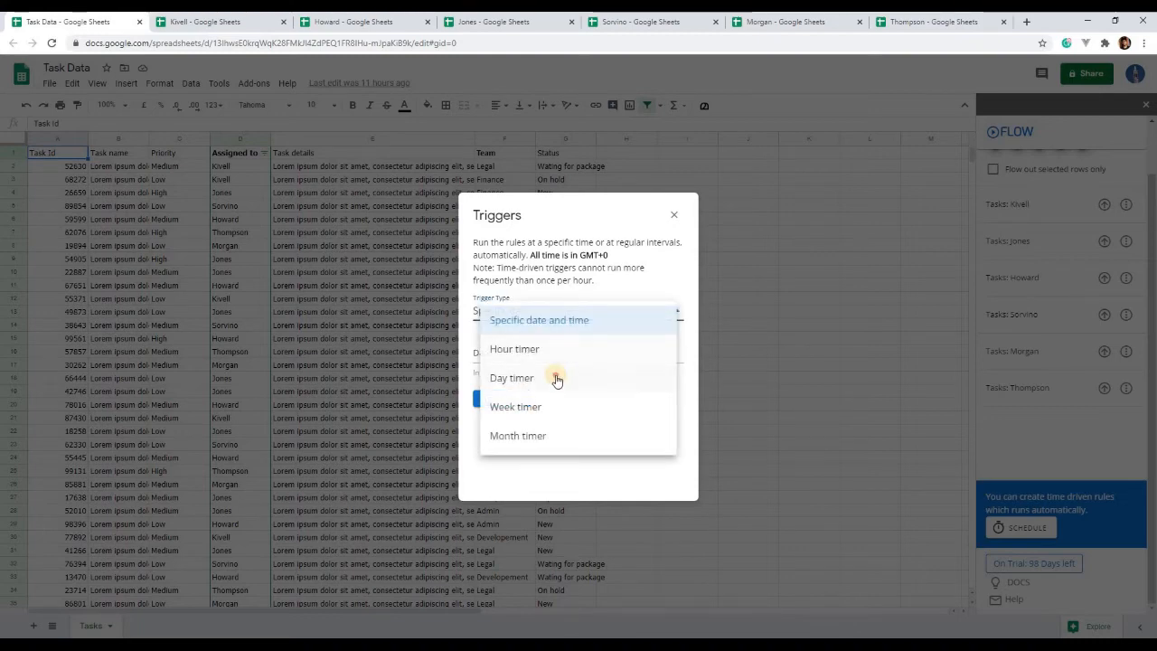
{"action": "left_click", "coordinate": [556, 381]}
{"action": "left_click", "coordinate": [563, 357]}
{"action": "scroll", "coordinate": [542, 418], "scroll_direction": "down", "scroll_amount": 2}
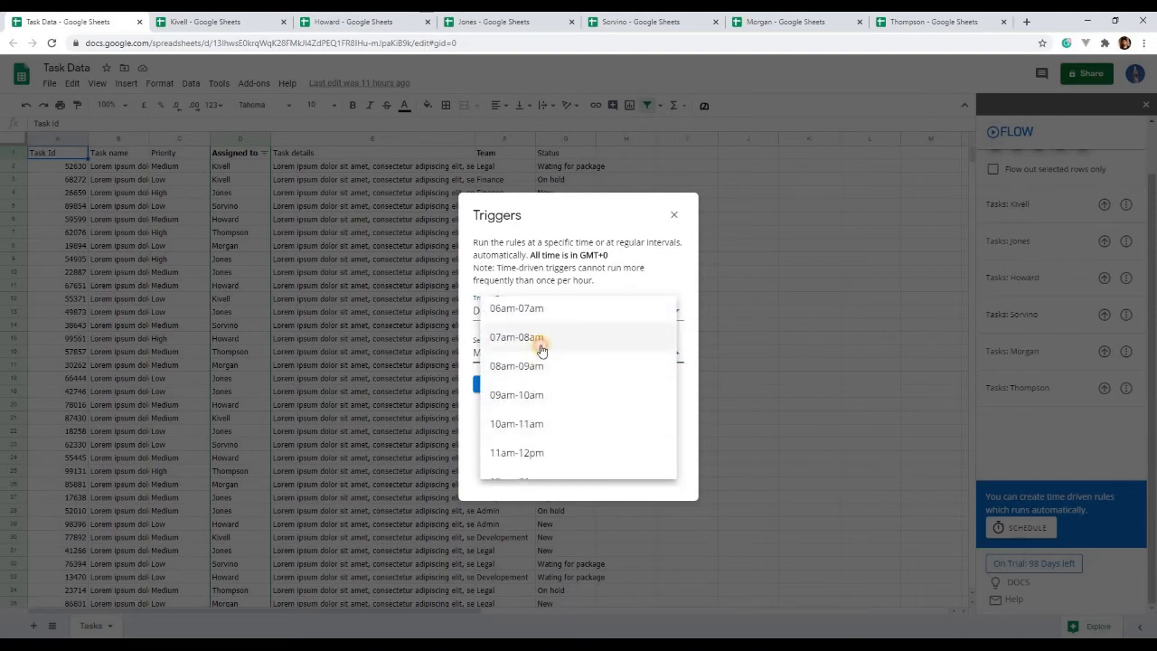
{"action": "left_click", "coordinate": [541, 348]}
{"action": "left_click", "coordinate": [517, 389]}
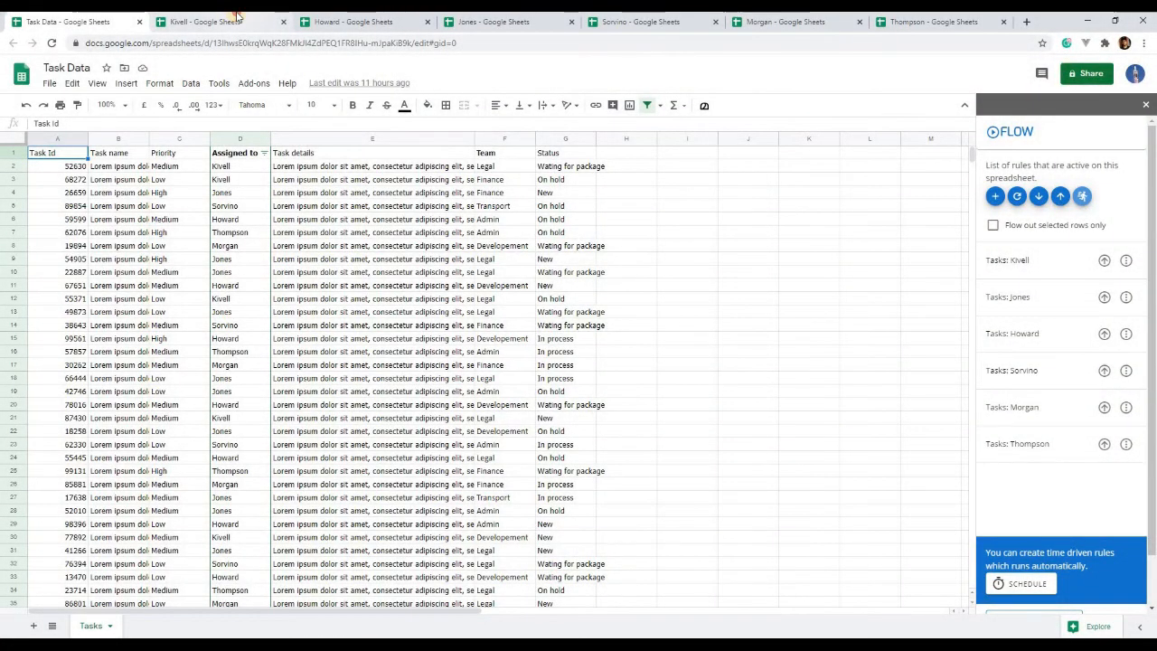
Review the copied tasks in the spreadsheets of the assignees in D2 and D6 of Task Data.
{"action": "left_click", "coordinate": [237, 16]}
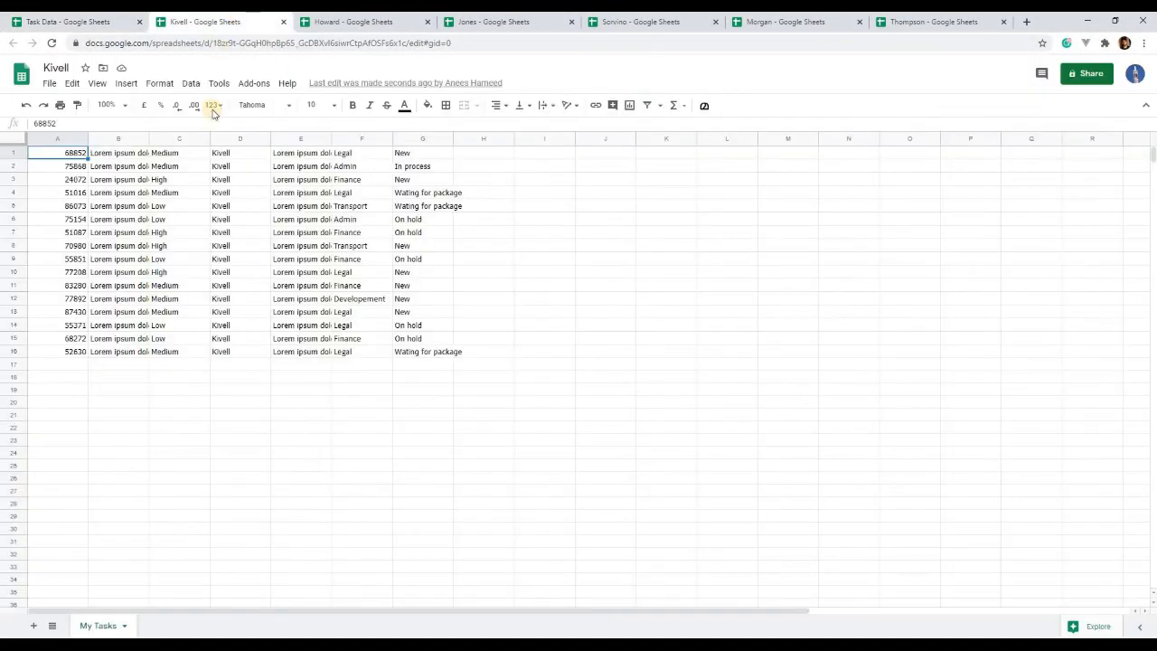
{"action": "scroll", "coordinate": [214, 184], "scroll_direction": "down", "scroll_amount": 3}
{"action": "scroll", "coordinate": [214, 184], "scroll_direction": "up", "scroll_amount": 3}
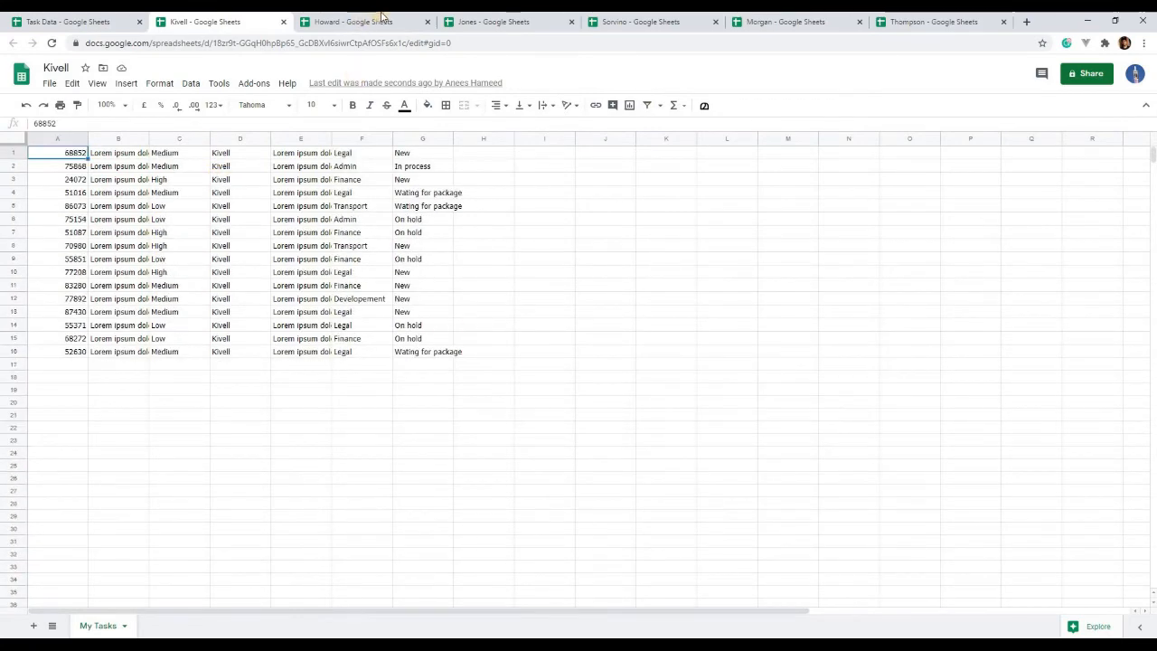
{"action": "left_click", "coordinate": [353, 21]}
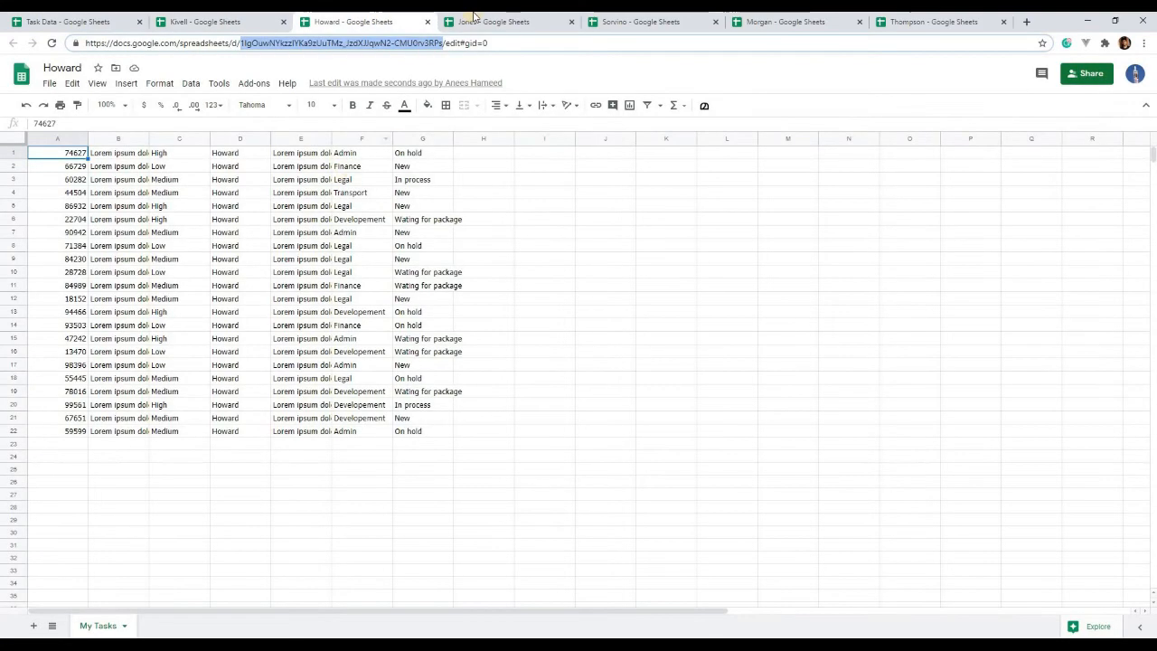
Set text wrapping to Overflow for the whole My Tasks sheet in the D4 assignee's spreadsheet.
{"action": "left_click", "coordinate": [459, 17]}
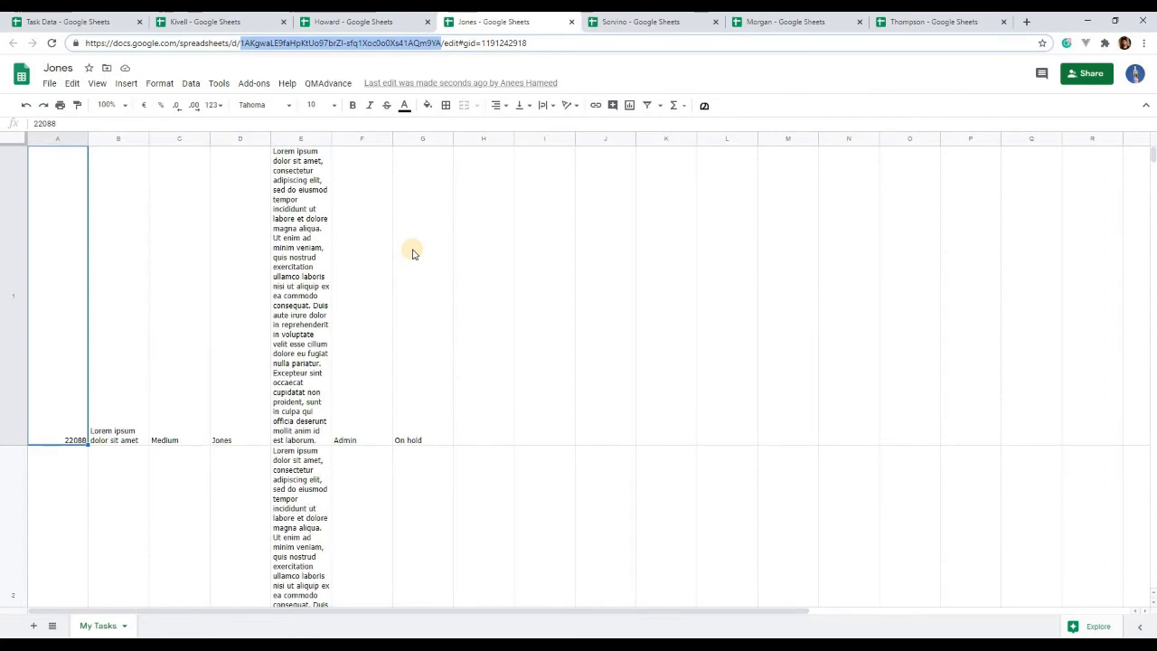
{"action": "left_click", "coordinate": [11, 139]}
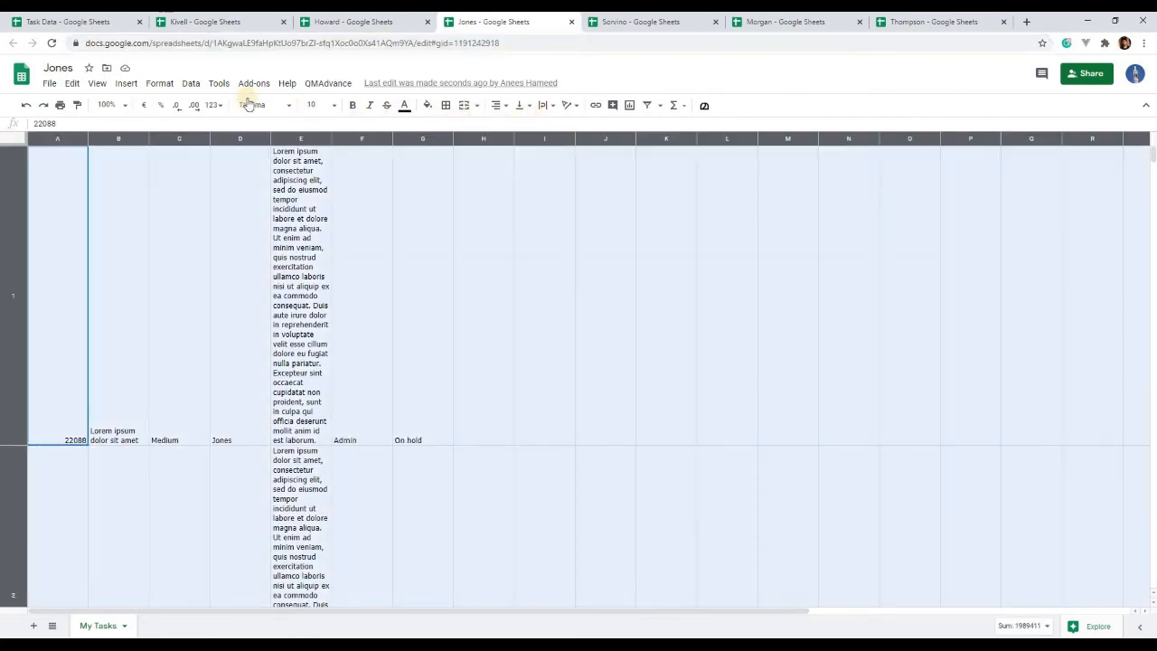
{"action": "left_click", "coordinate": [160, 83]}
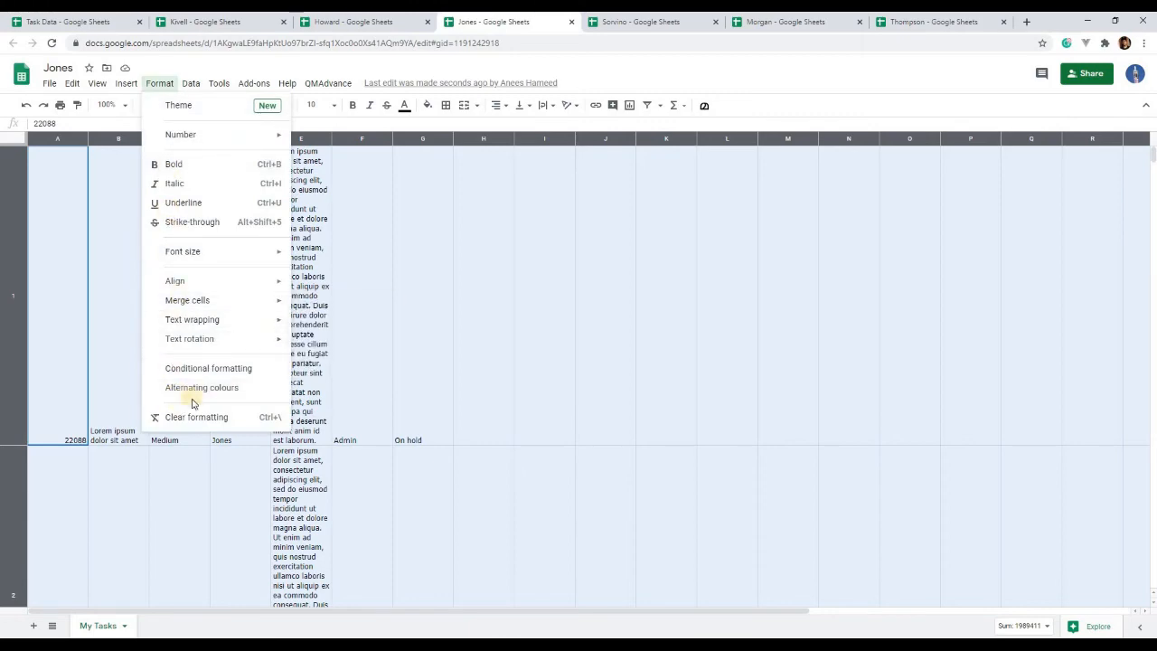
{"action": "mouse_move", "coordinate": [225, 323]}
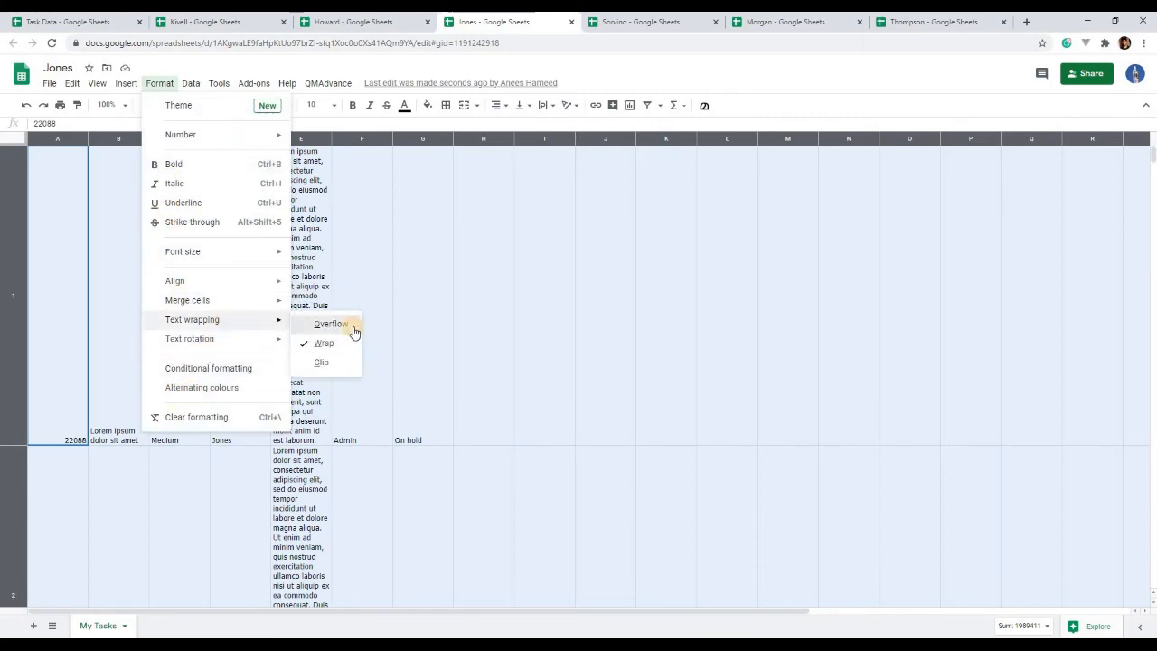
{"action": "left_click", "coordinate": [331, 324]}
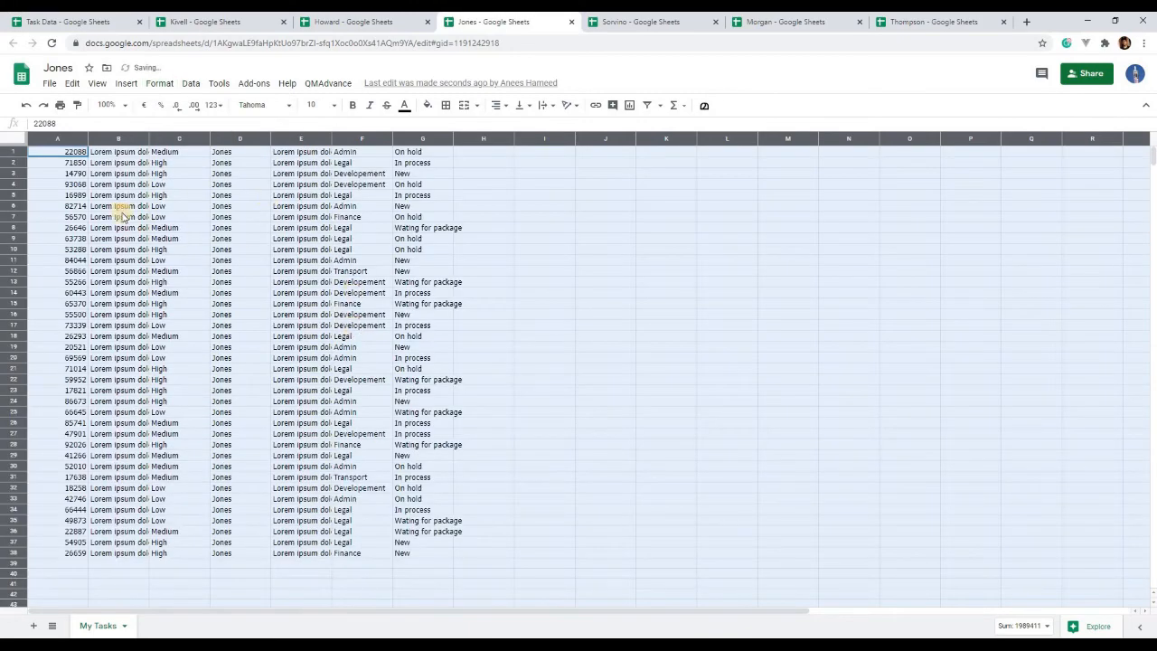
{"action": "left_click", "coordinate": [65, 155]}
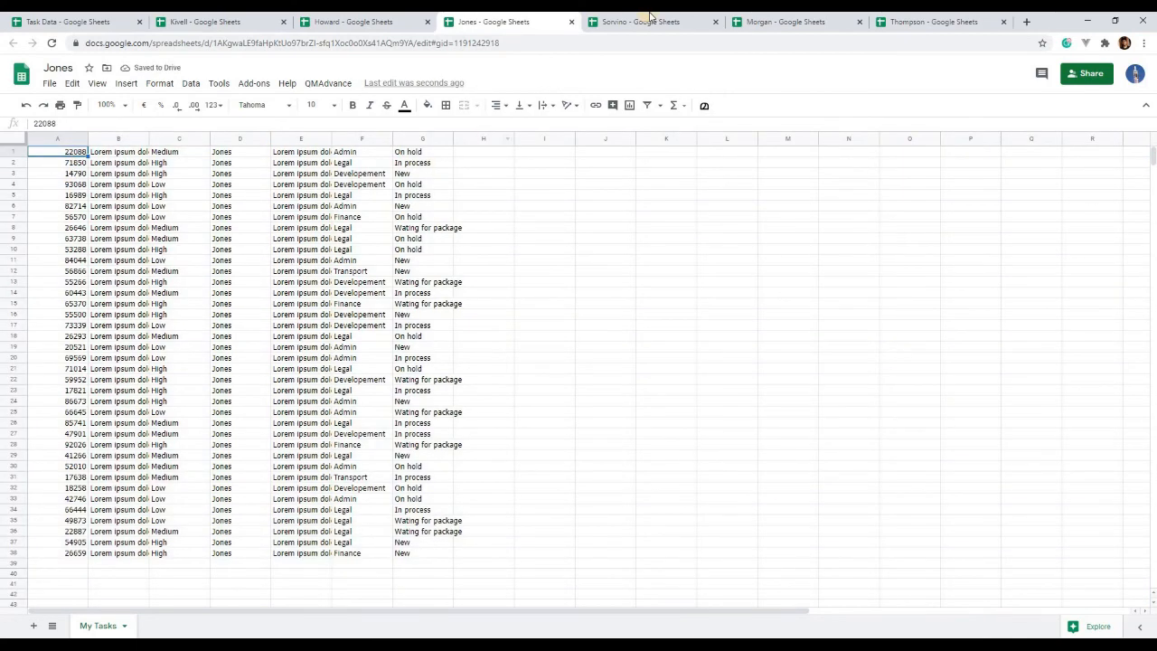
Review the copied tasks in the D5, D8 and D7 assignees' spreadsheets and return to the Task Data spreadsheet.
{"action": "left_click", "coordinate": [648, 18]}
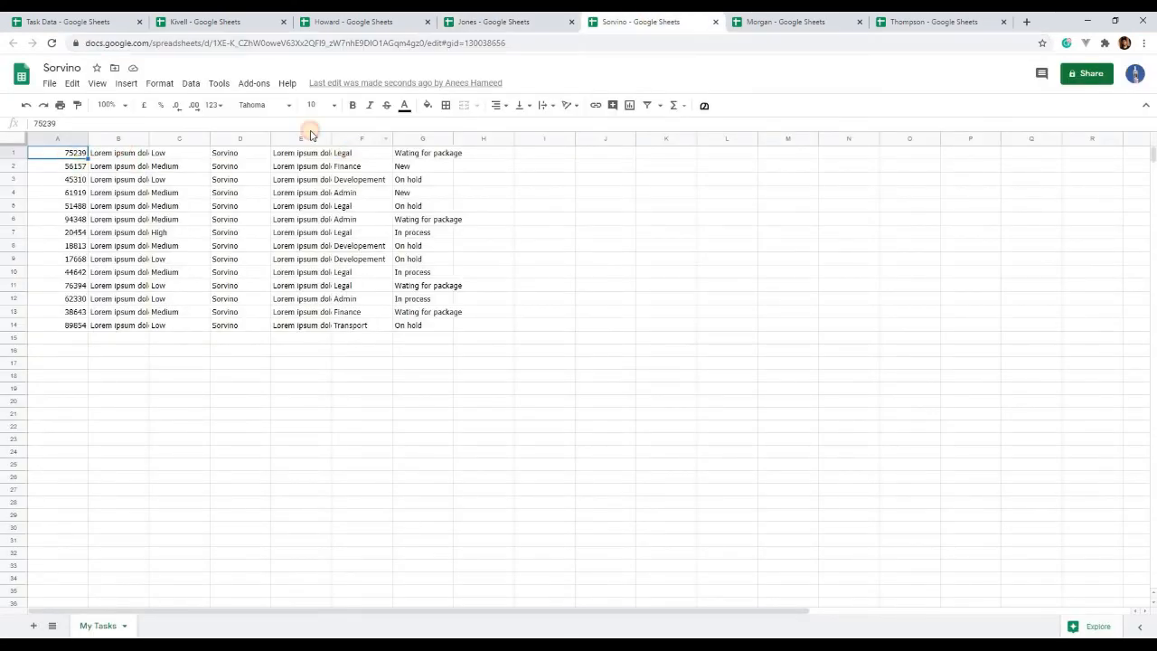
{"action": "left_click", "coordinate": [770, 18]}
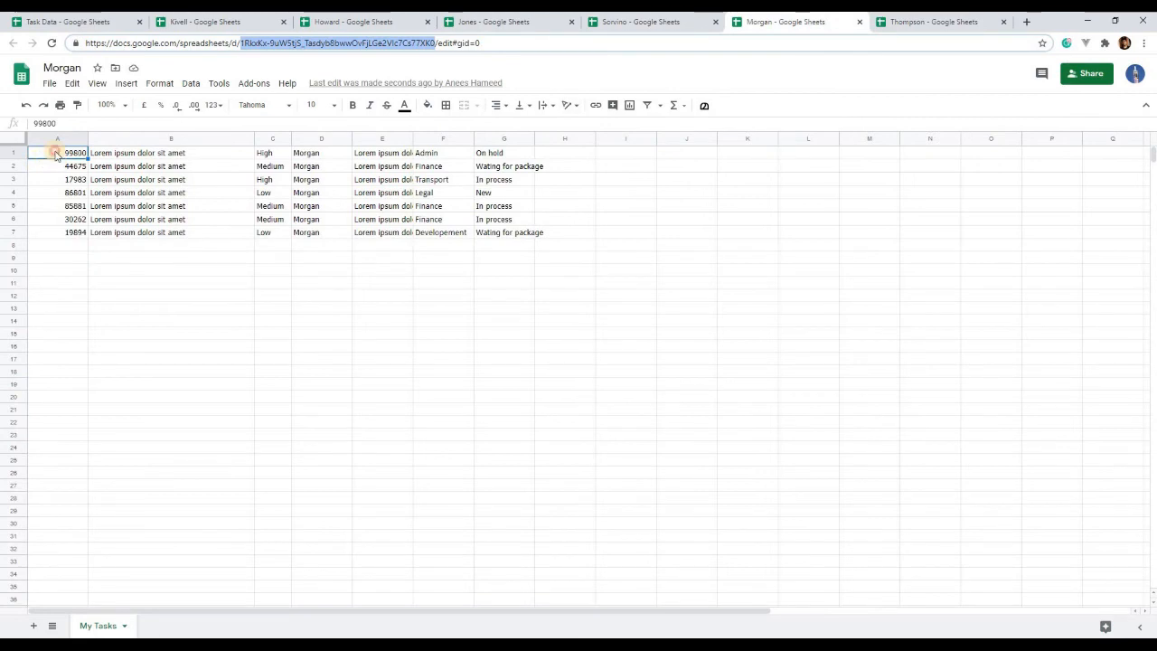
{"action": "left_click", "coordinate": [911, 20]}
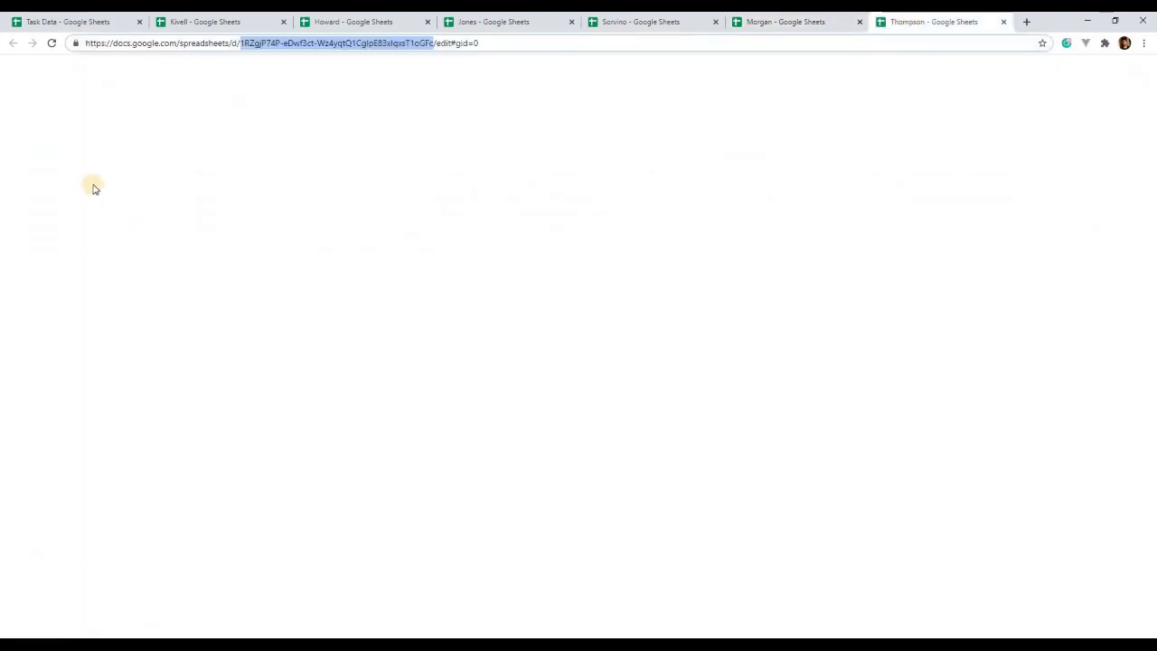
{"action": "left_click", "coordinate": [72, 157]}
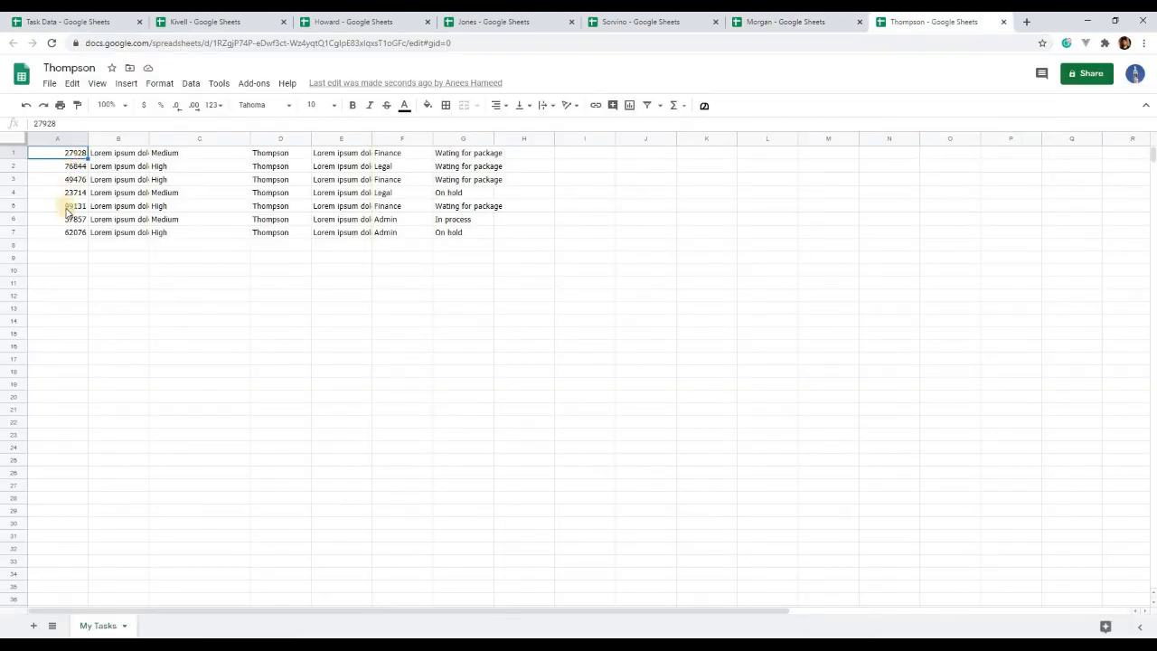
{"action": "left_click", "coordinate": [106, 27]}
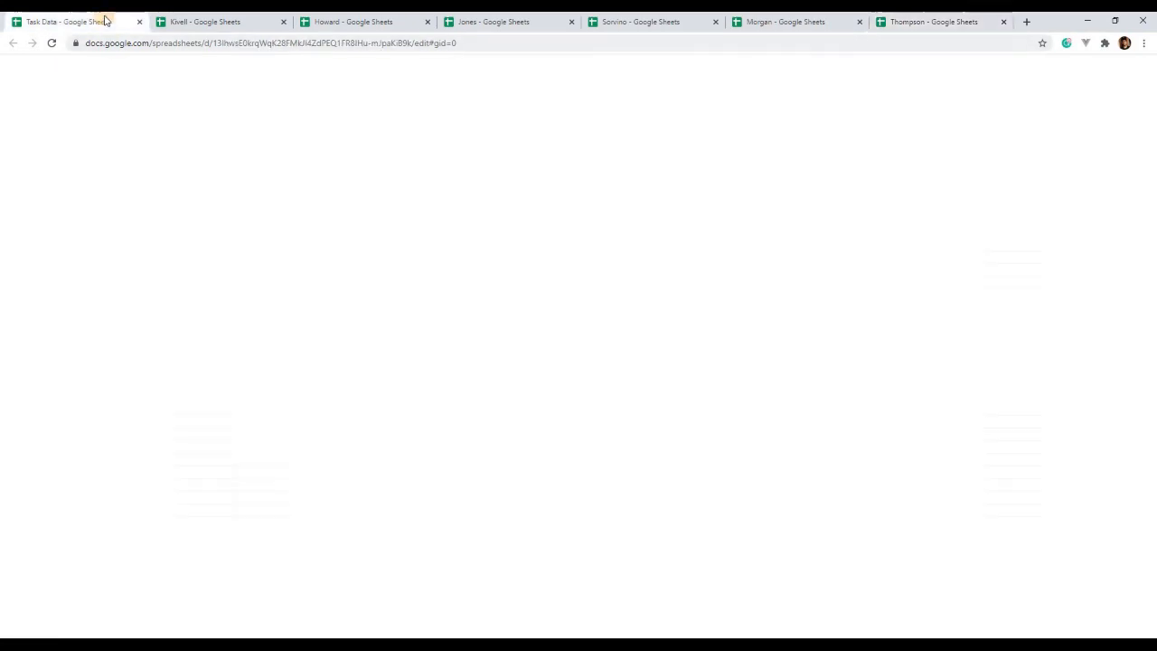